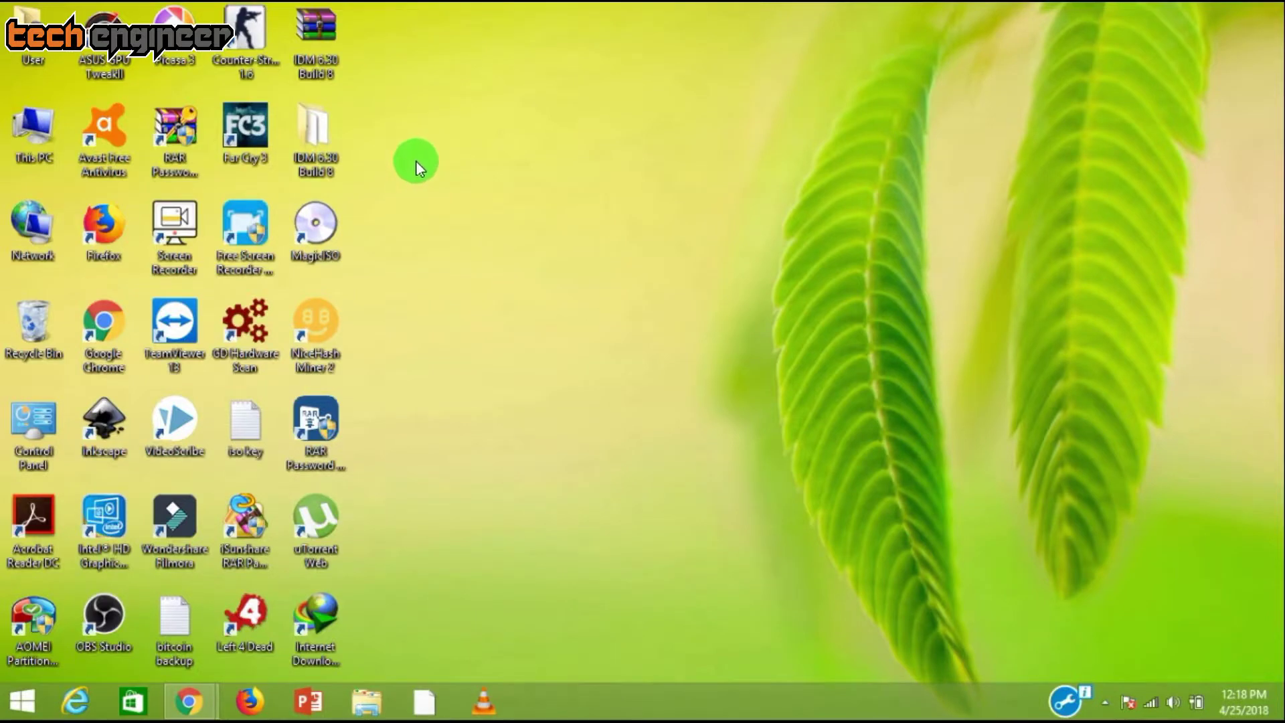
right_click(416, 160)
left_click(458, 215)
right_click(420, 183)
left_click(447, 236)
right_click(431, 211)
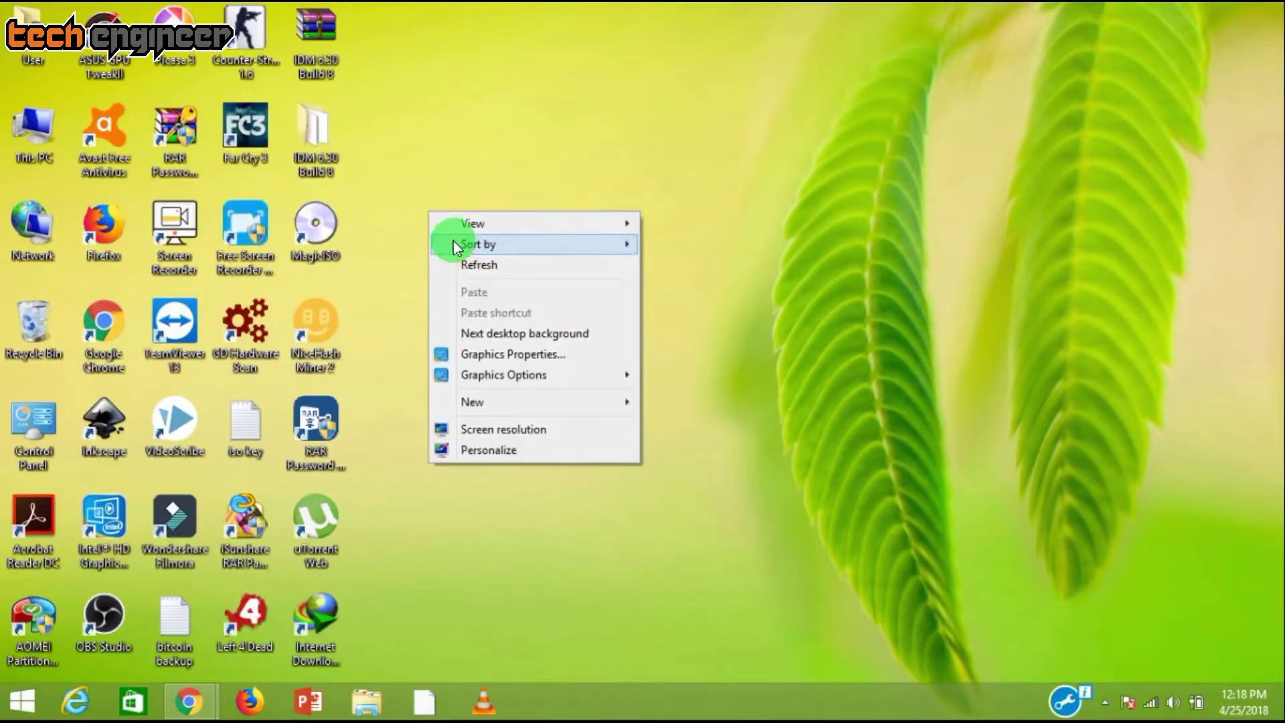
left_click(452, 262)
right_click(435, 215)
left_click(463, 263)
right_click(410, 186)
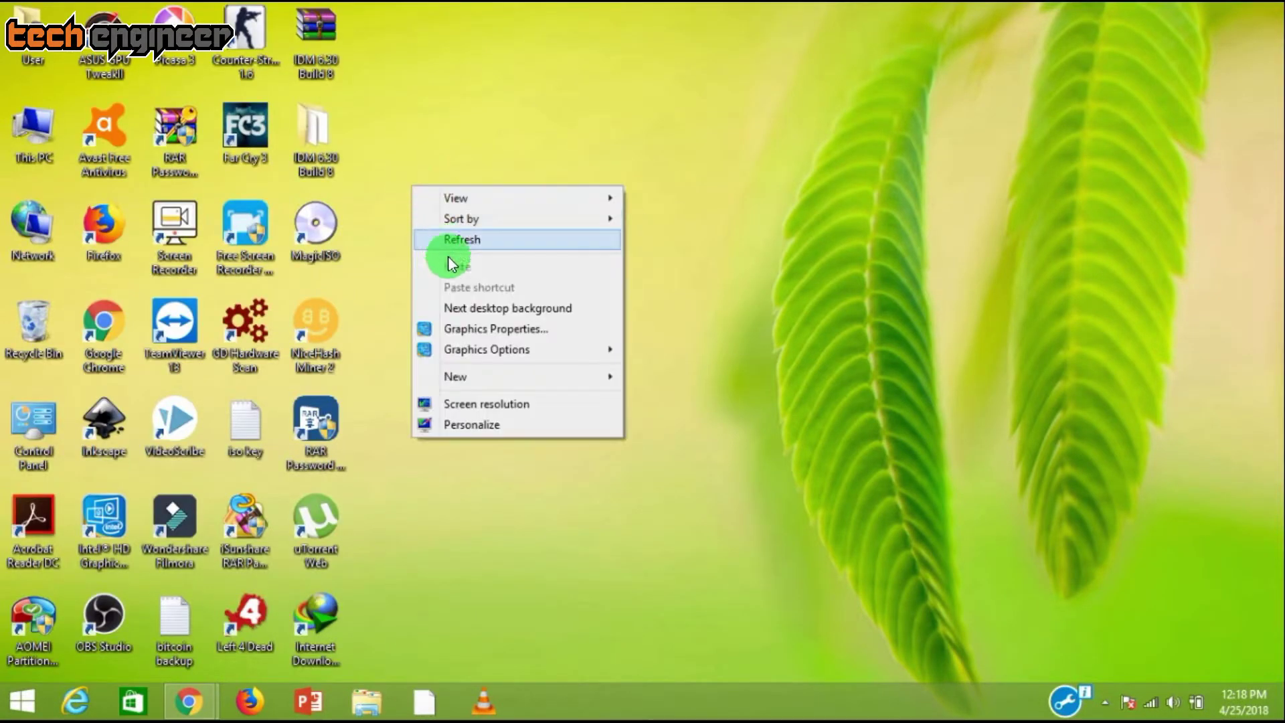
left_click(445, 243)
right_click(412, 187)
left_click(447, 241)
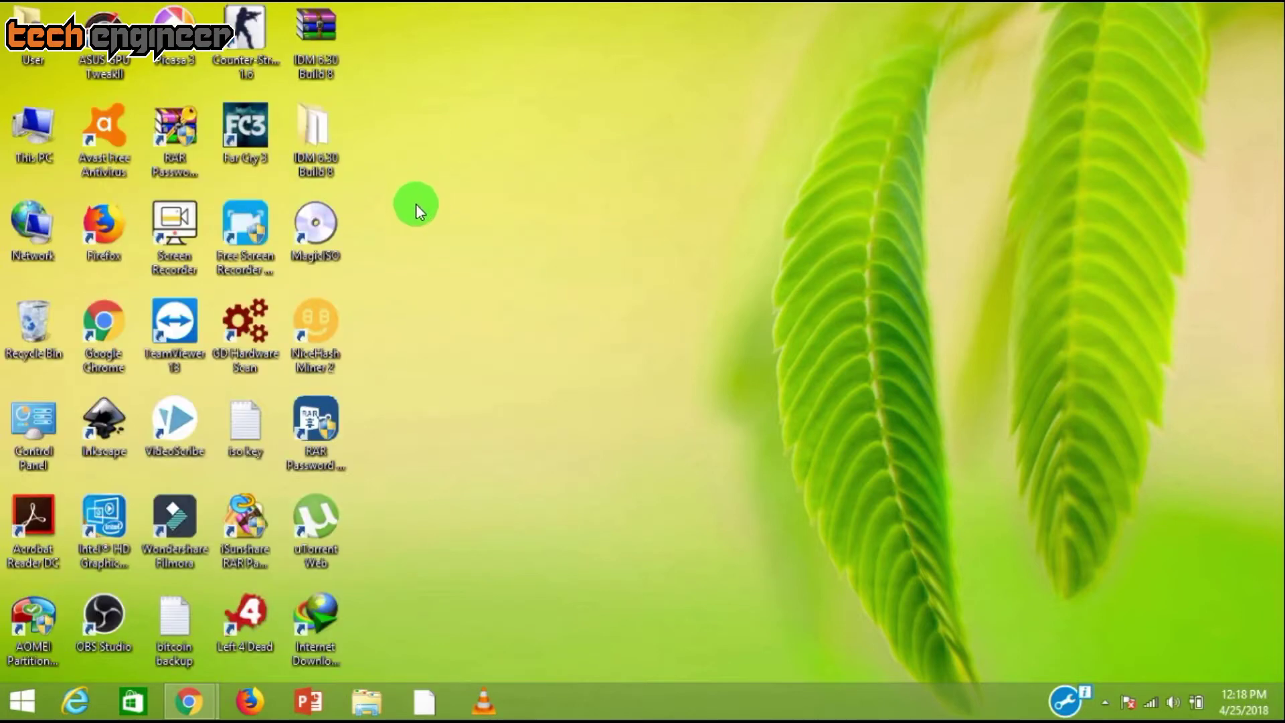
right_click(413, 189)
left_click(432, 244)
right_click(555, 338)
left_click(576, 394)
right_click(478, 253)
key("e")
right_click(462, 263)
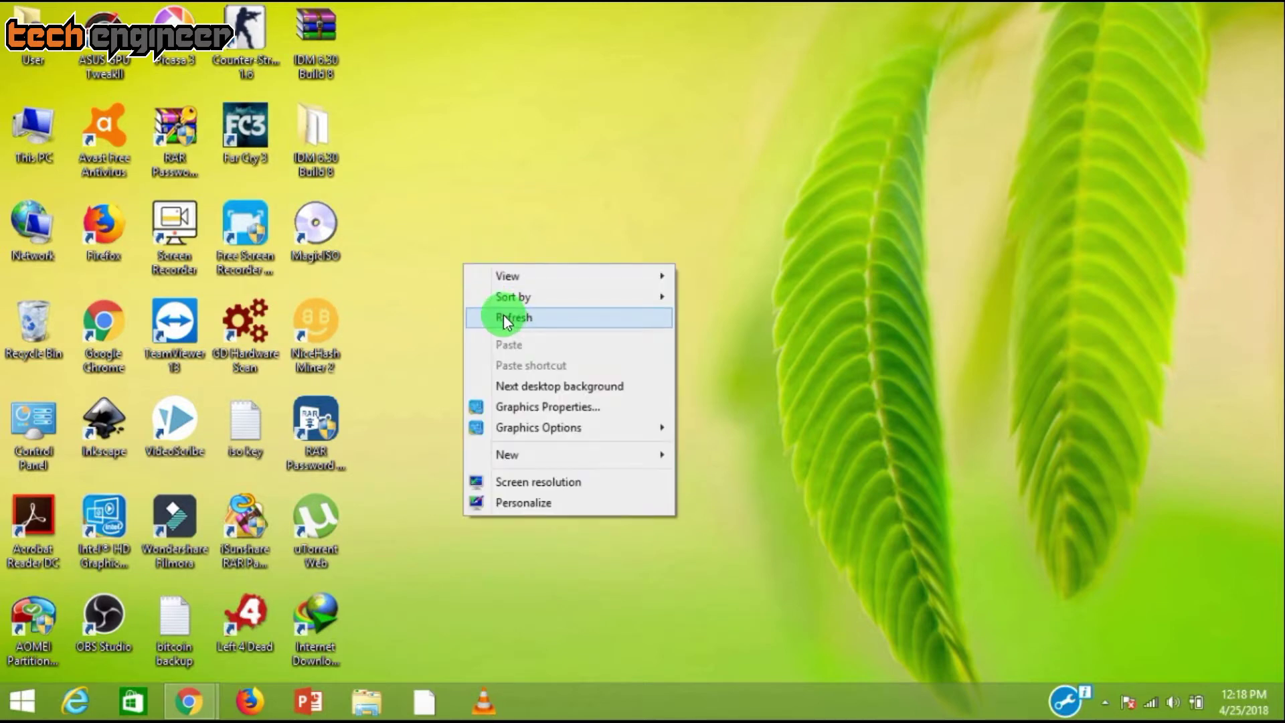
key("e")
right_click(444, 242)
left_click(472, 295)
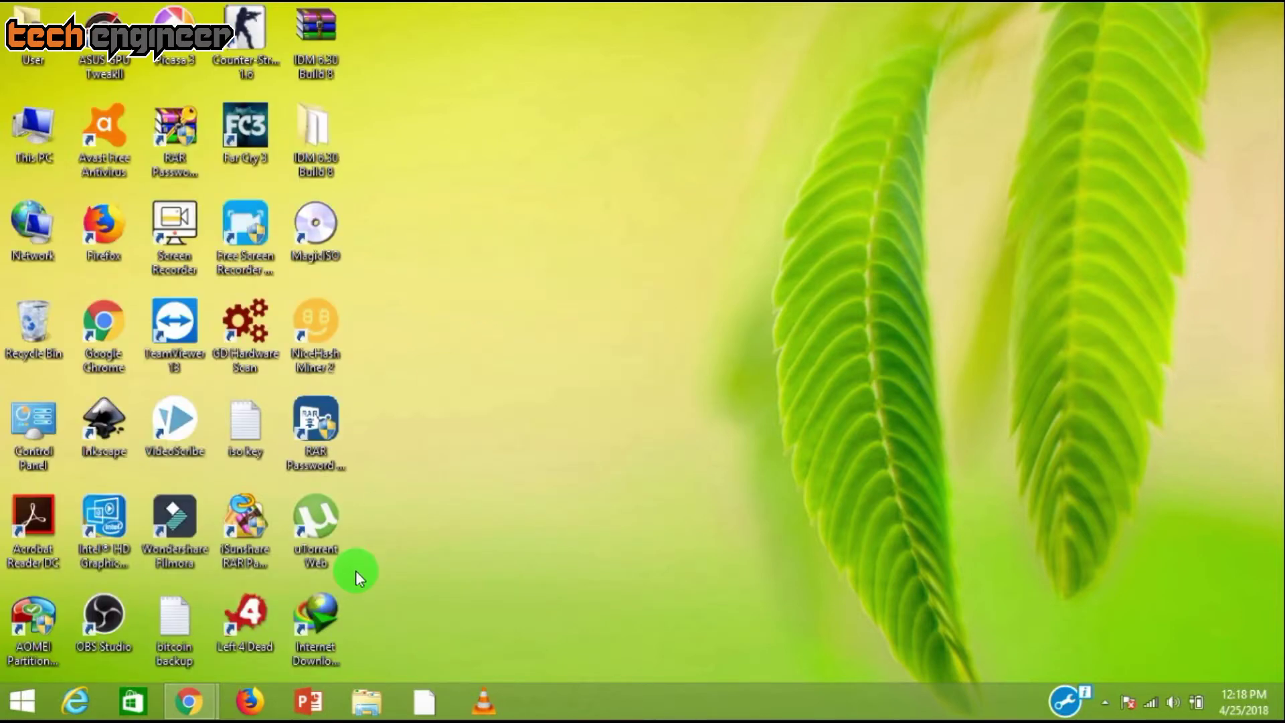
- Launch Internet Download Manager from its desktop shortcut and dismiss the dialog it shows
double_click(310, 633)
left_click_drag(675, 305, 655, 225)
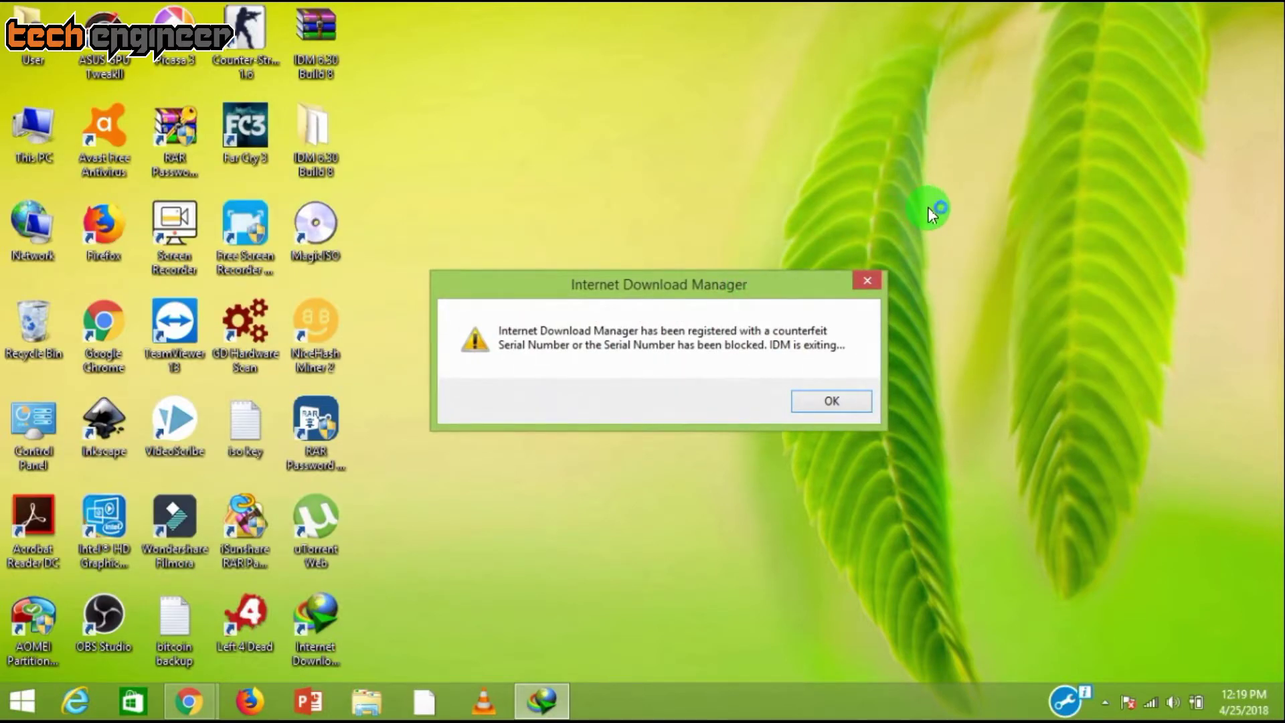
left_click(865, 283)
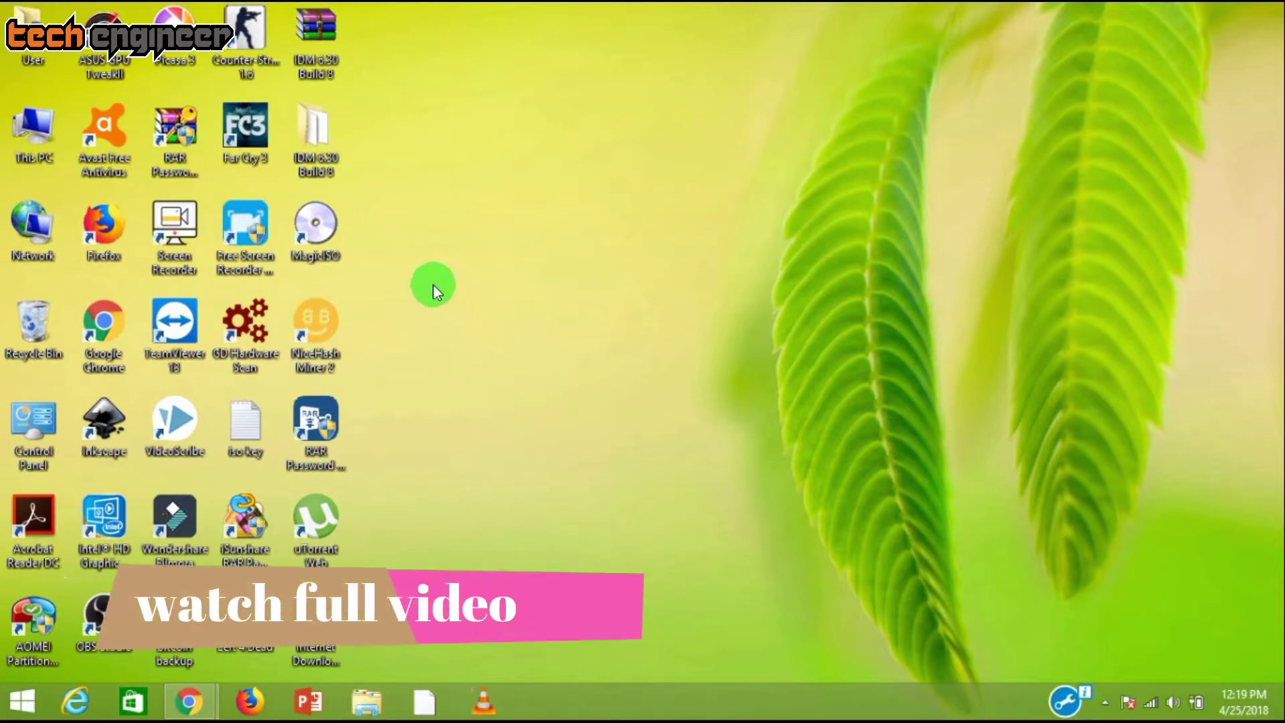
right_click(423, 244)
left_click(443, 302)
right_click(416, 260)
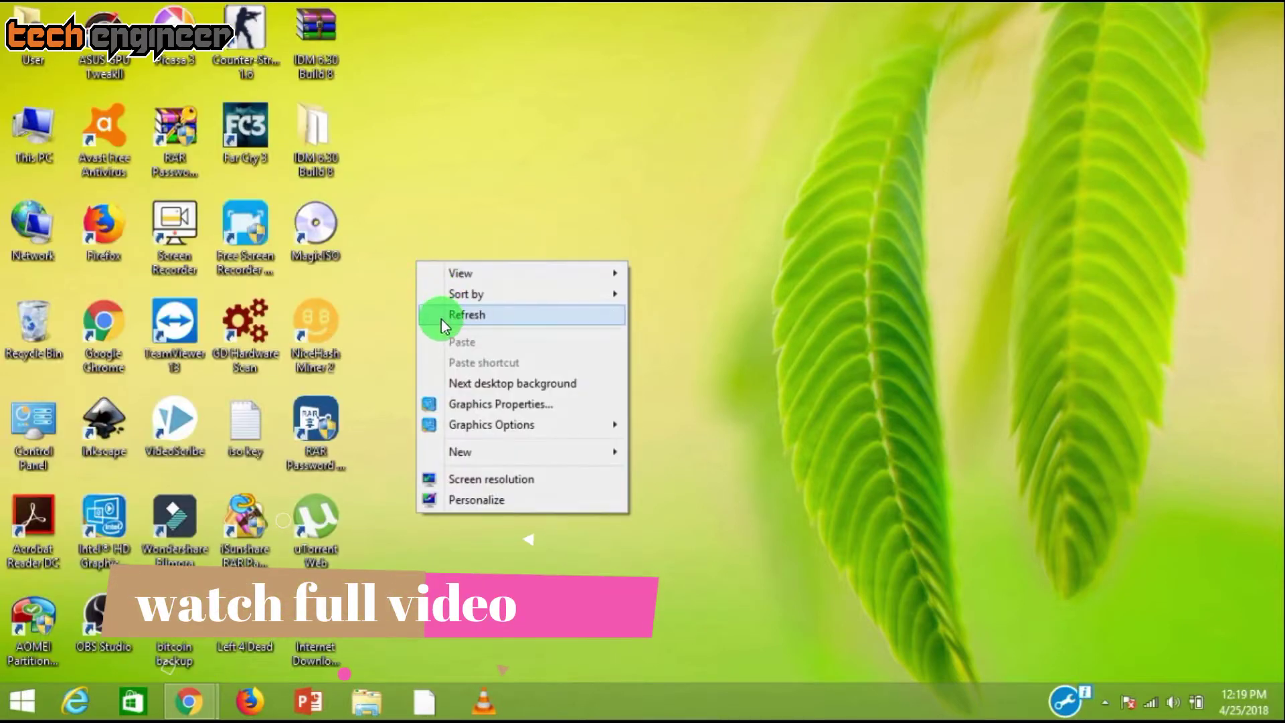
left_click(442, 323)
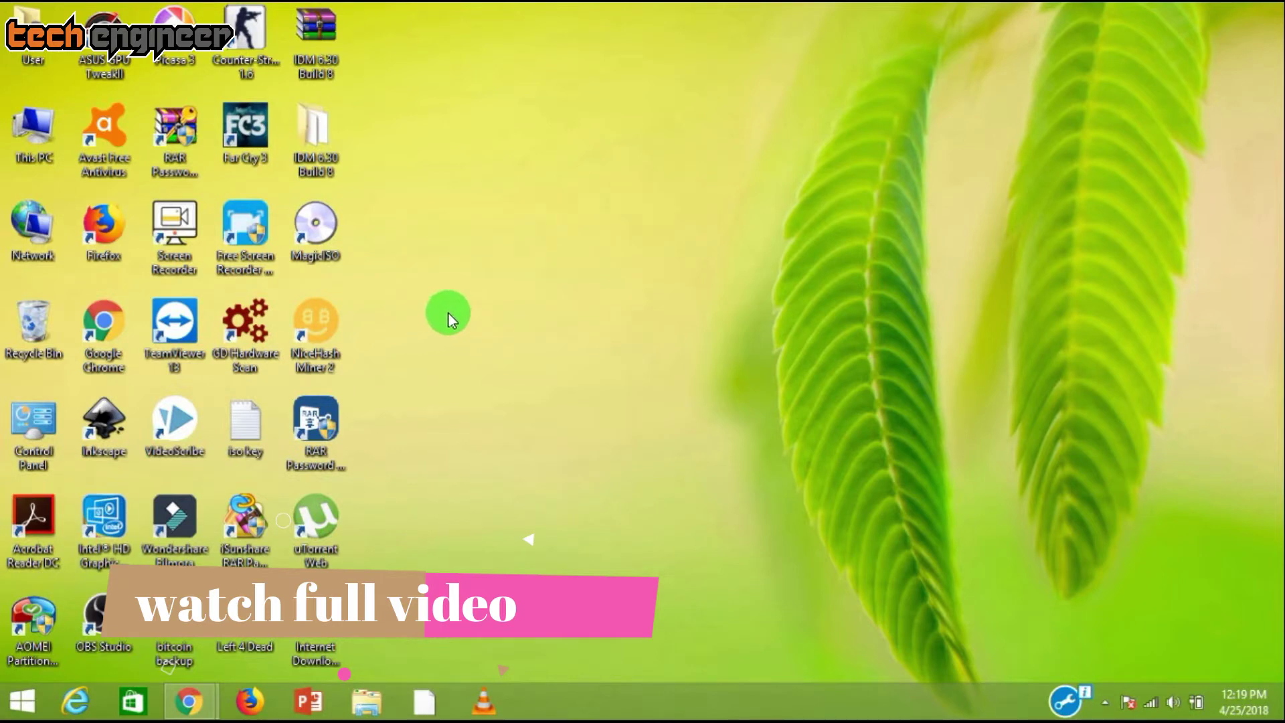
- Open the file location of the Internet Download Manager shortcut and select the Uninstall application in that folder
left_click(322, 619)
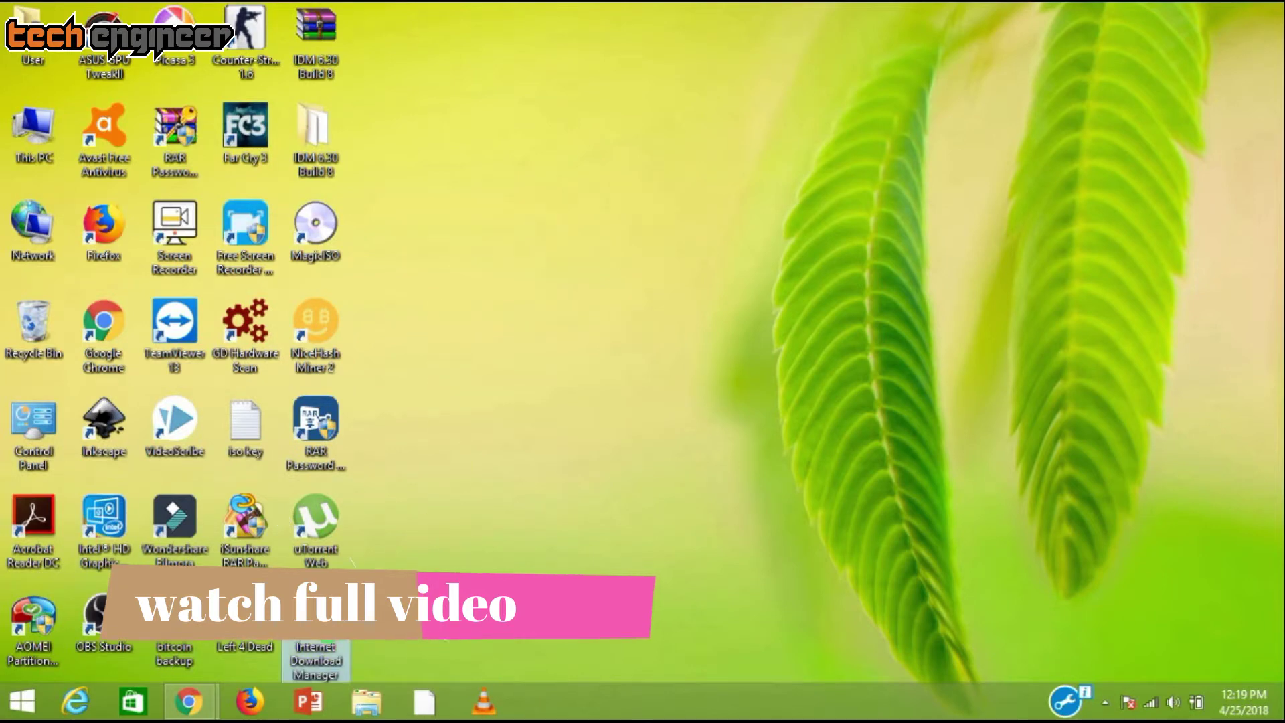
right_click(329, 628)
left_click(392, 200)
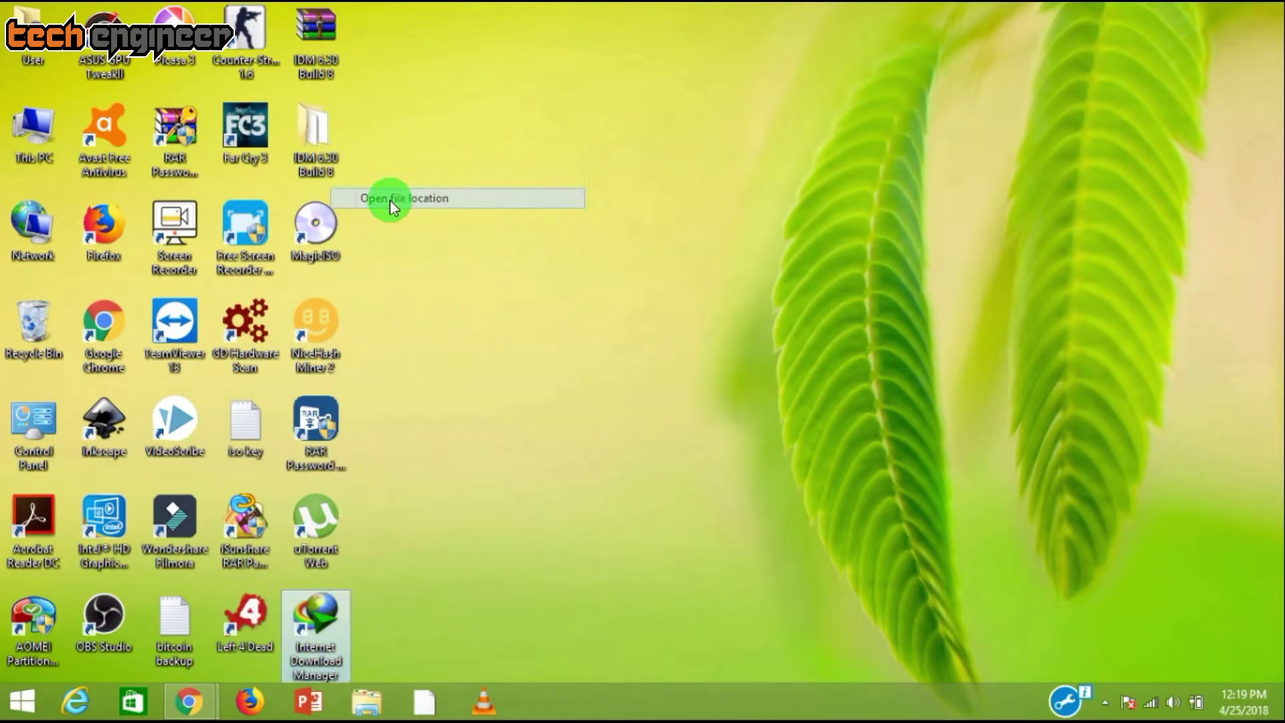
scroll(279, 390, "down", 10)
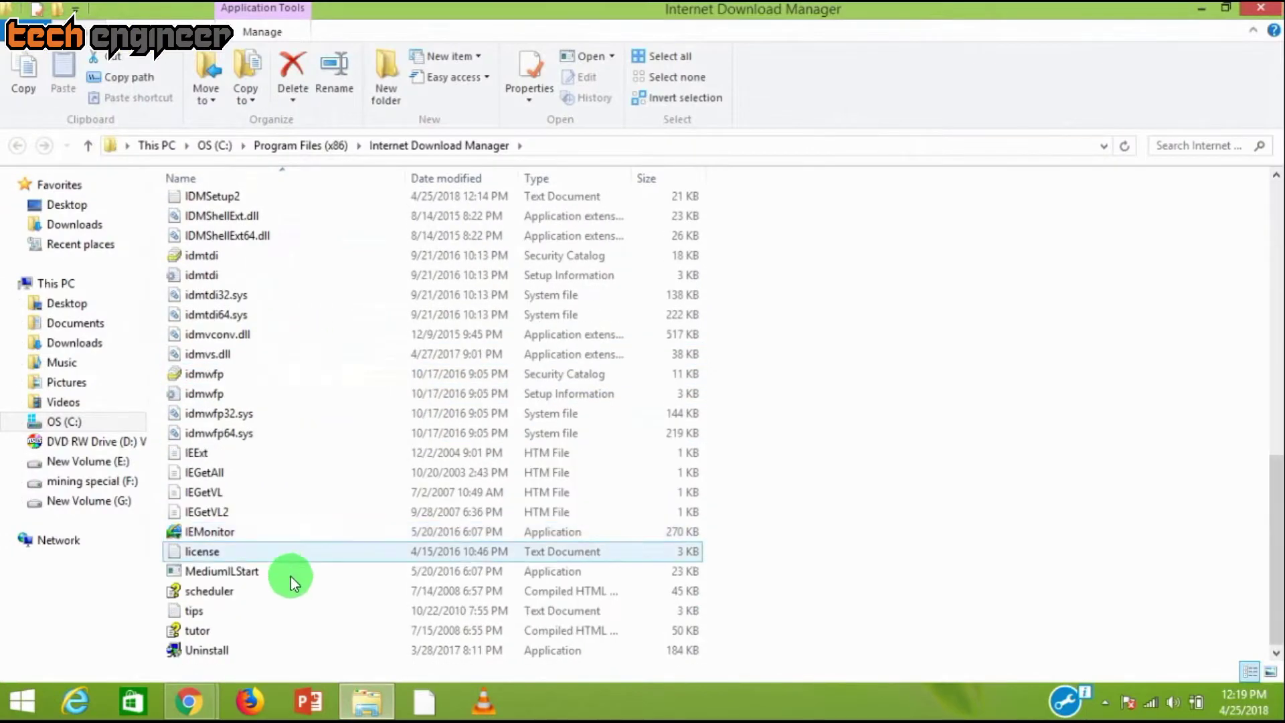
left_click(246, 646)
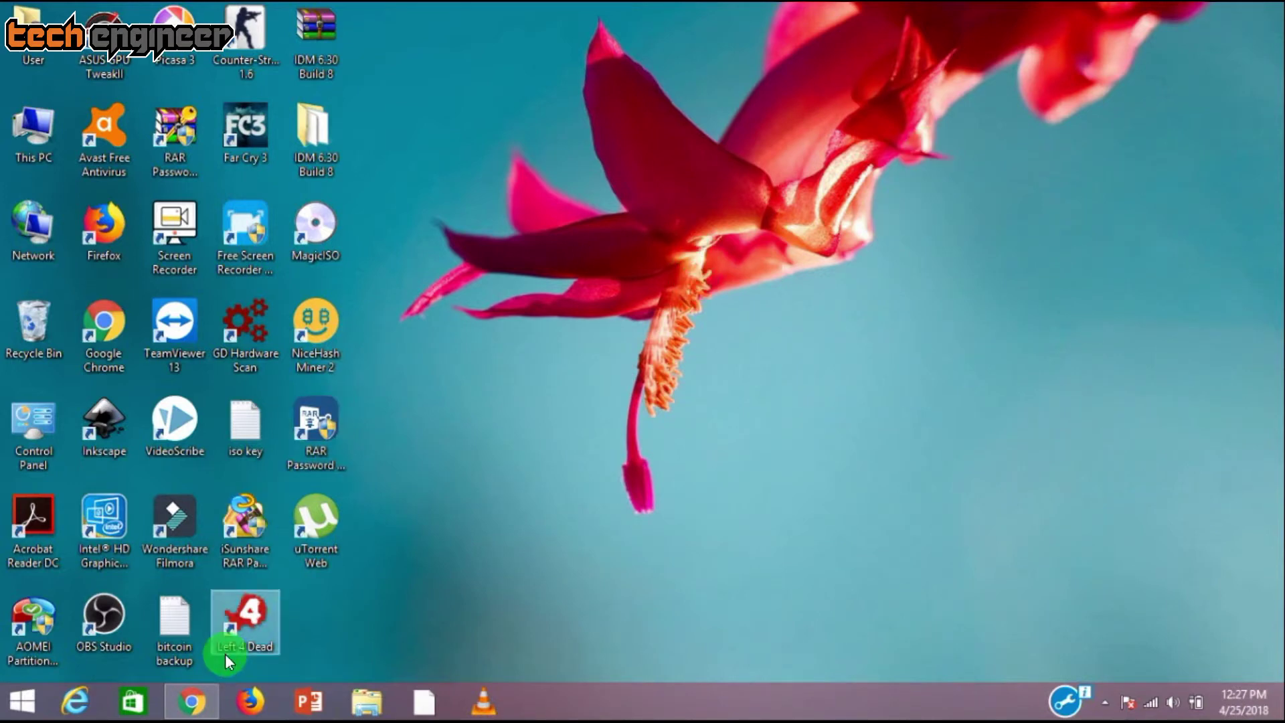
- Switch to Chrome and view the download options for IDM 6.30 Build 8.rar in the MEGA folder, leaving them without choosing one
left_click(191, 700)
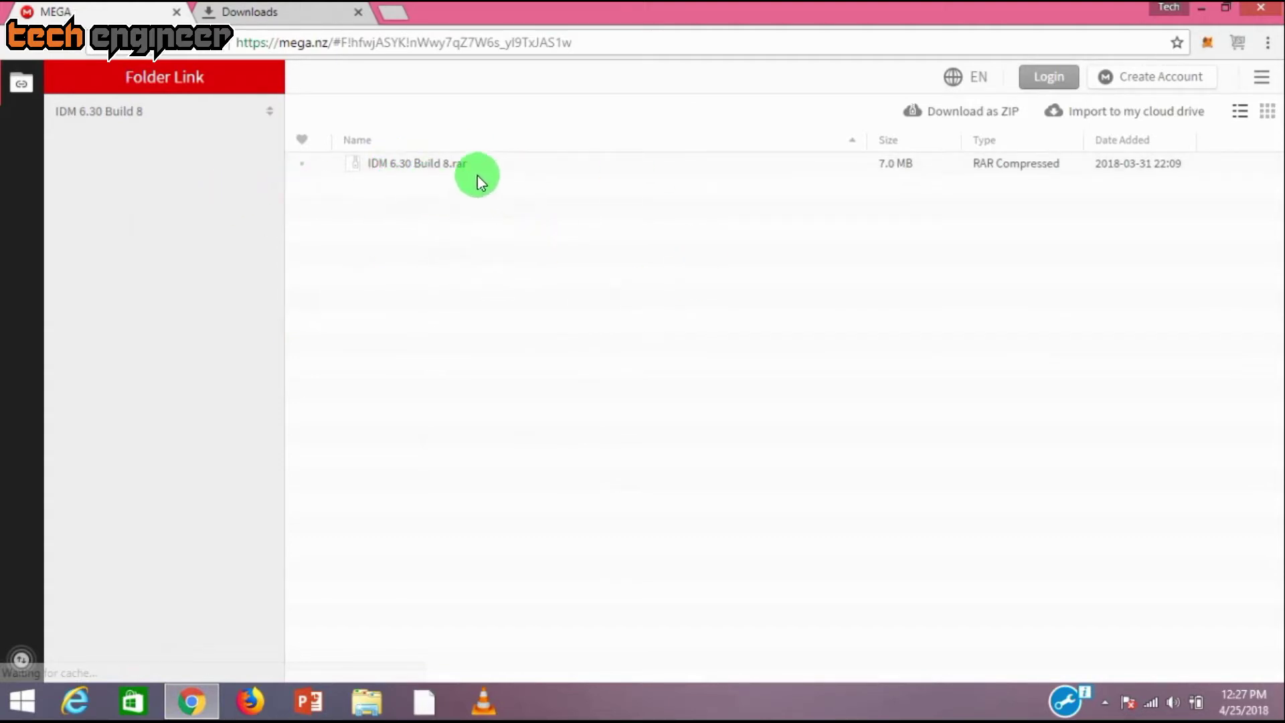
right_click(463, 161)
mouse_move(554, 231)
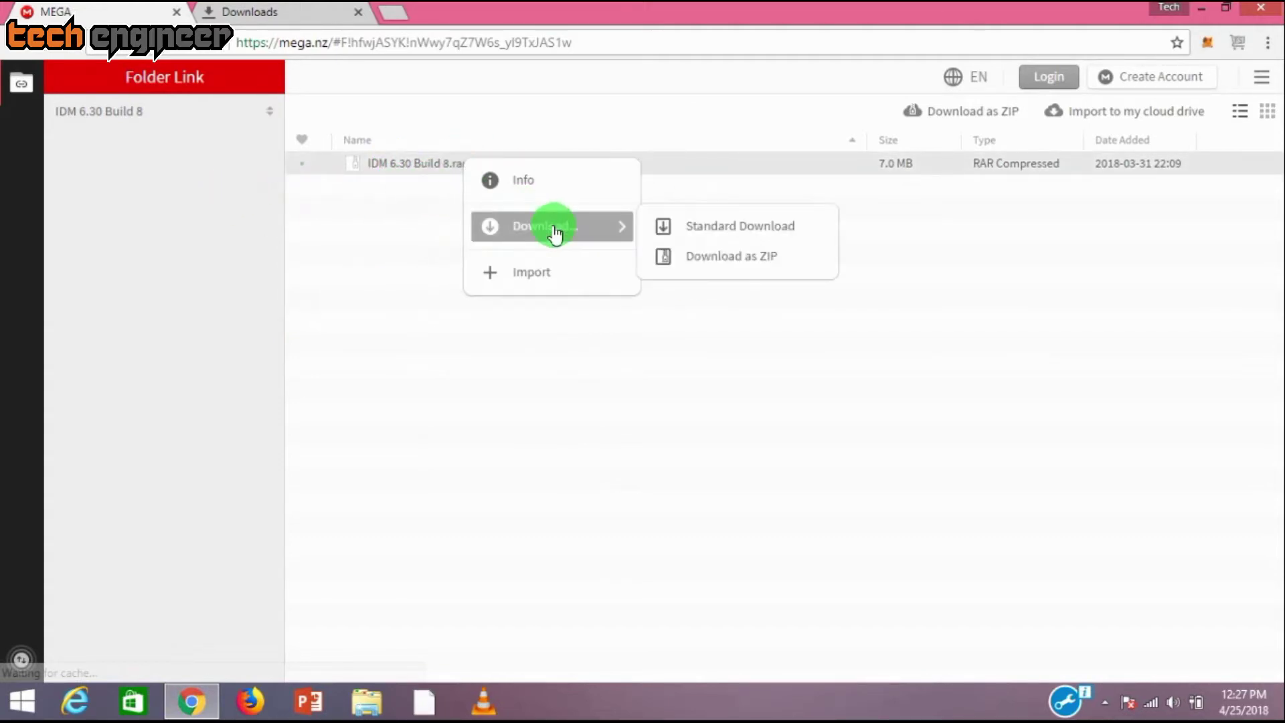
left_click(319, 275)
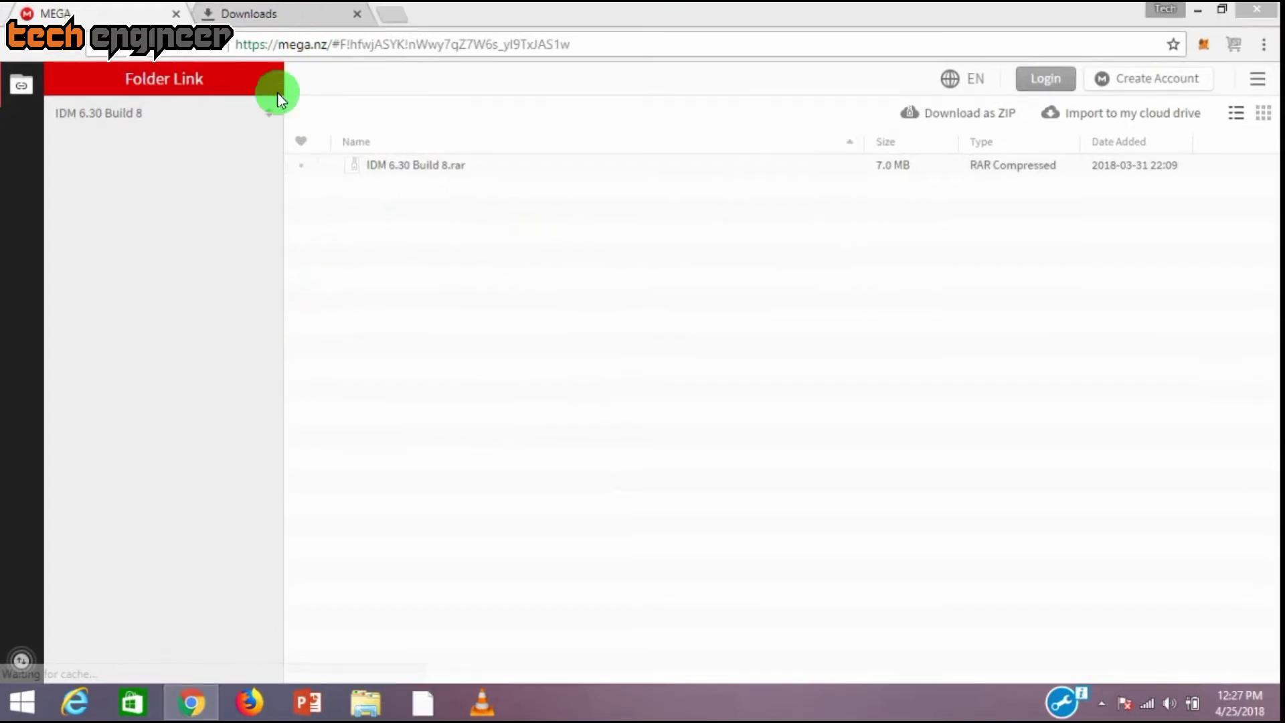
- View the browser's list of downloaded files and minimize the browser window
left_click(282, 11)
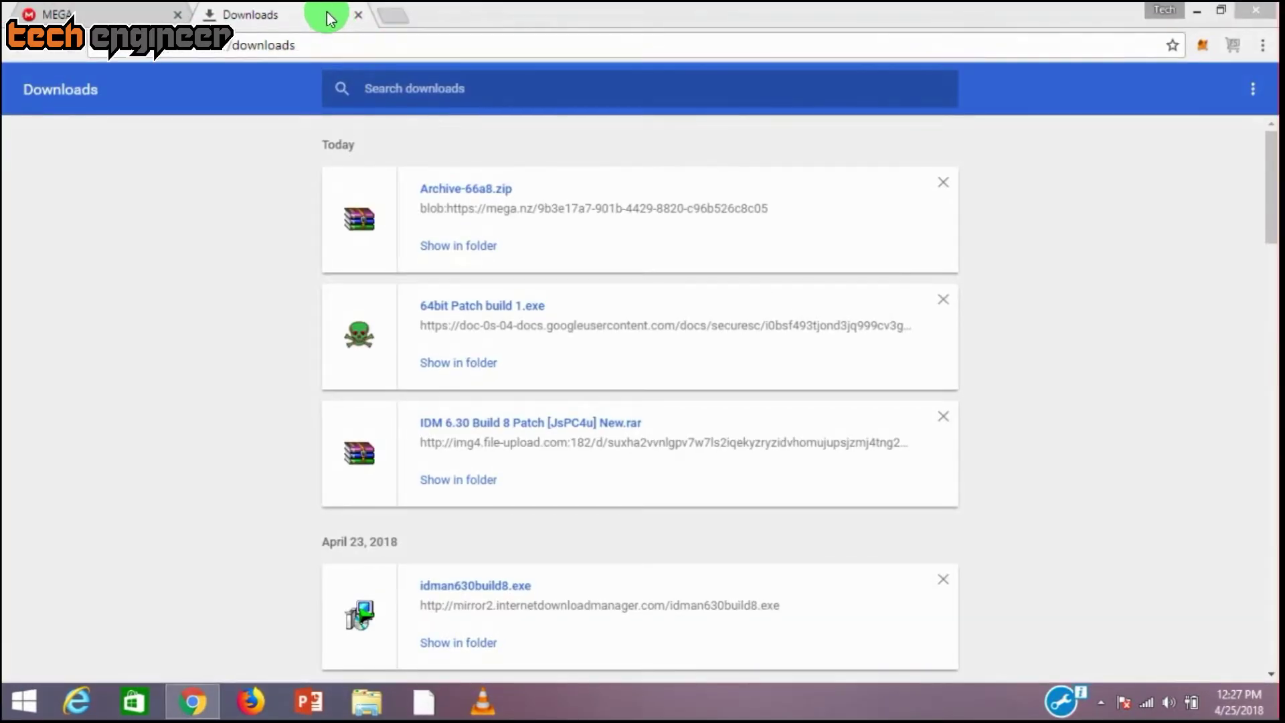
left_click(327, 19)
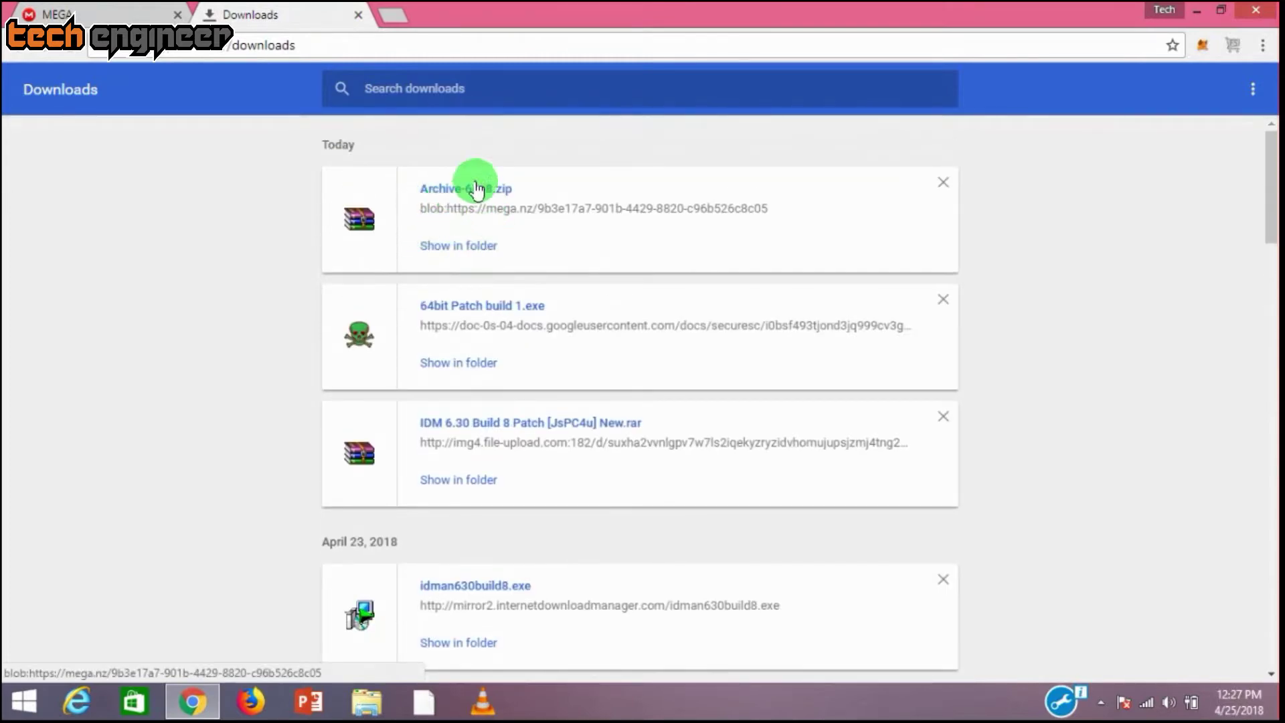
left_click(1196, 10)
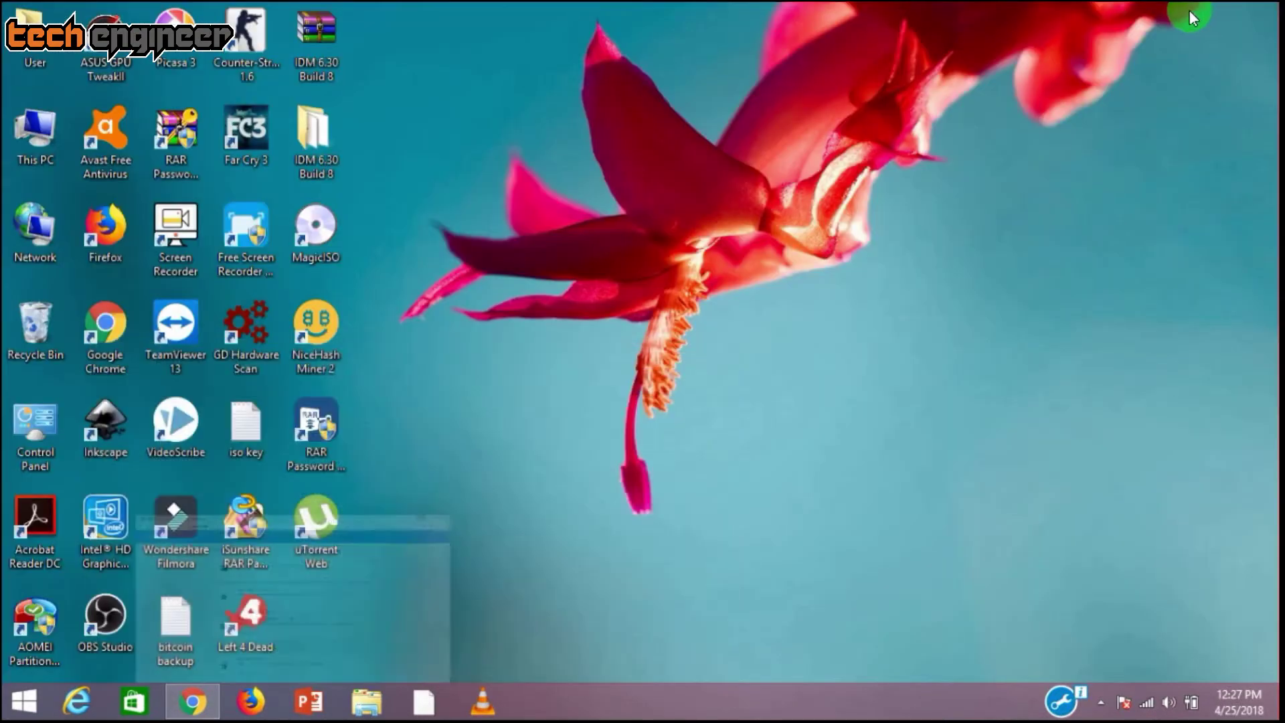
right_click(480, 232)
left_click(521, 278)
right_click(467, 212)
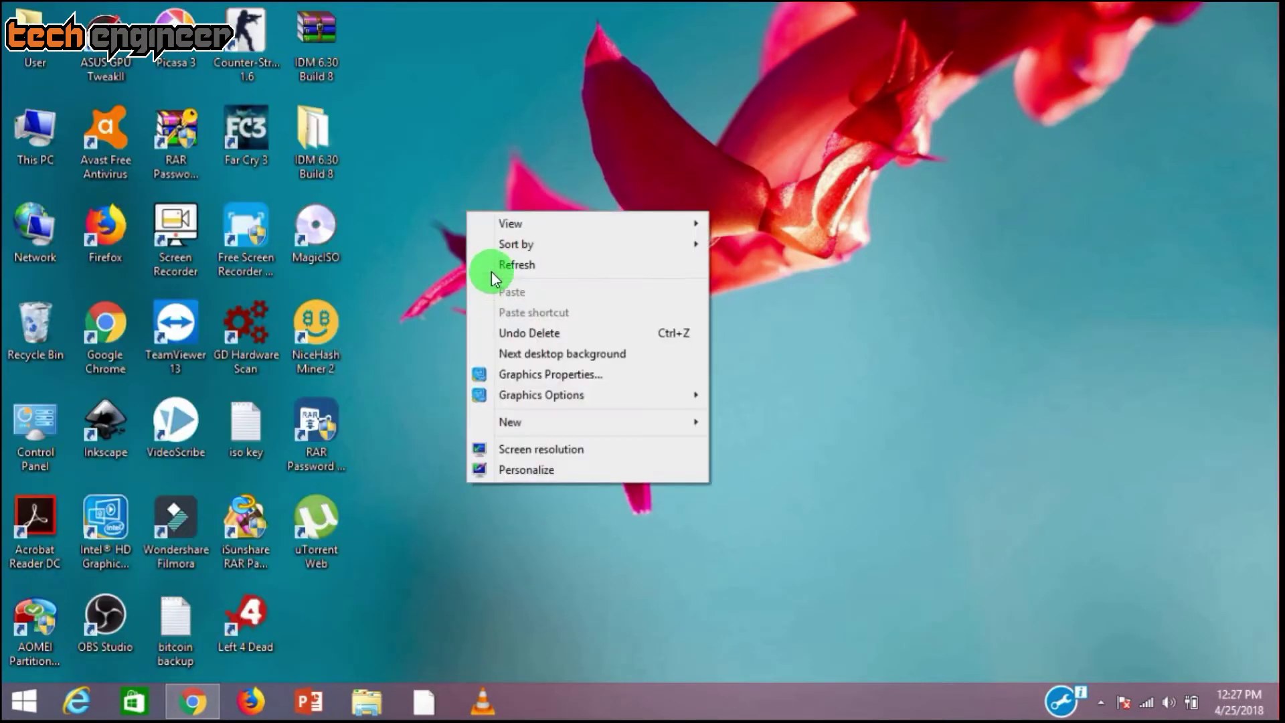
left_click(492, 268)
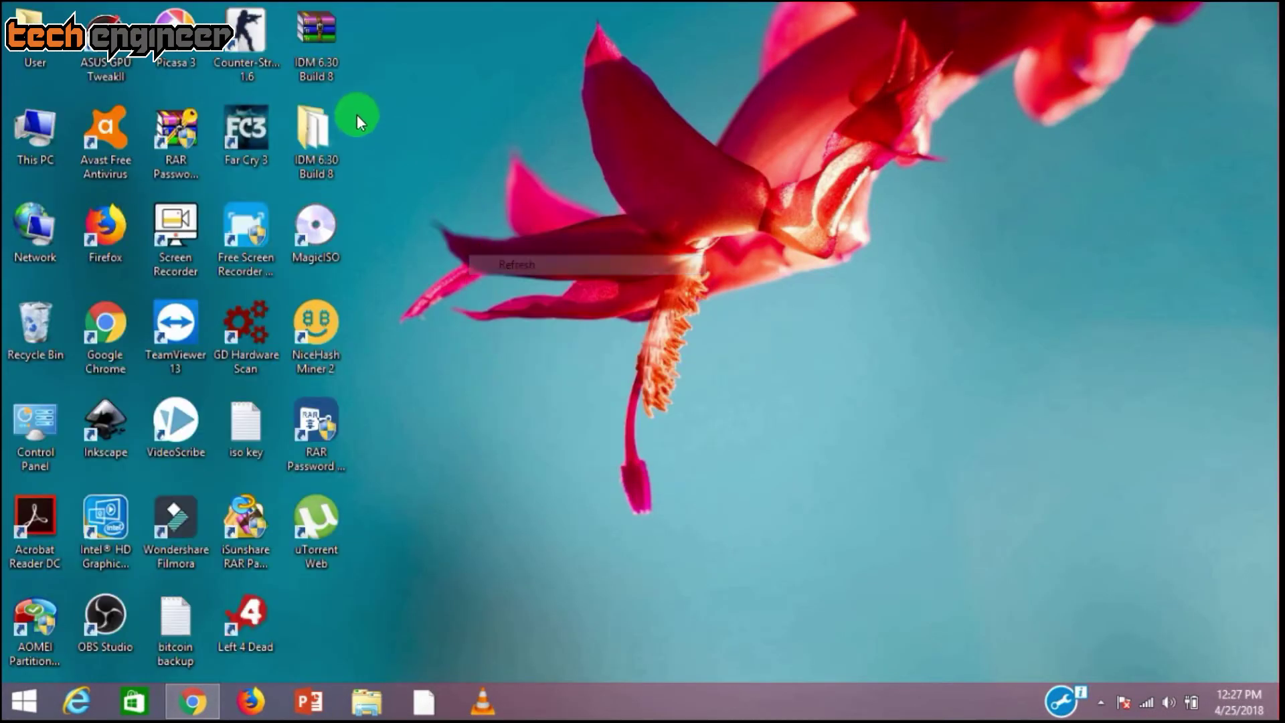
- Open the IDM 6.30 Build 8 archive from the desktop in WinRAR, inspect the folder inside it and close the archive
left_click(299, 63)
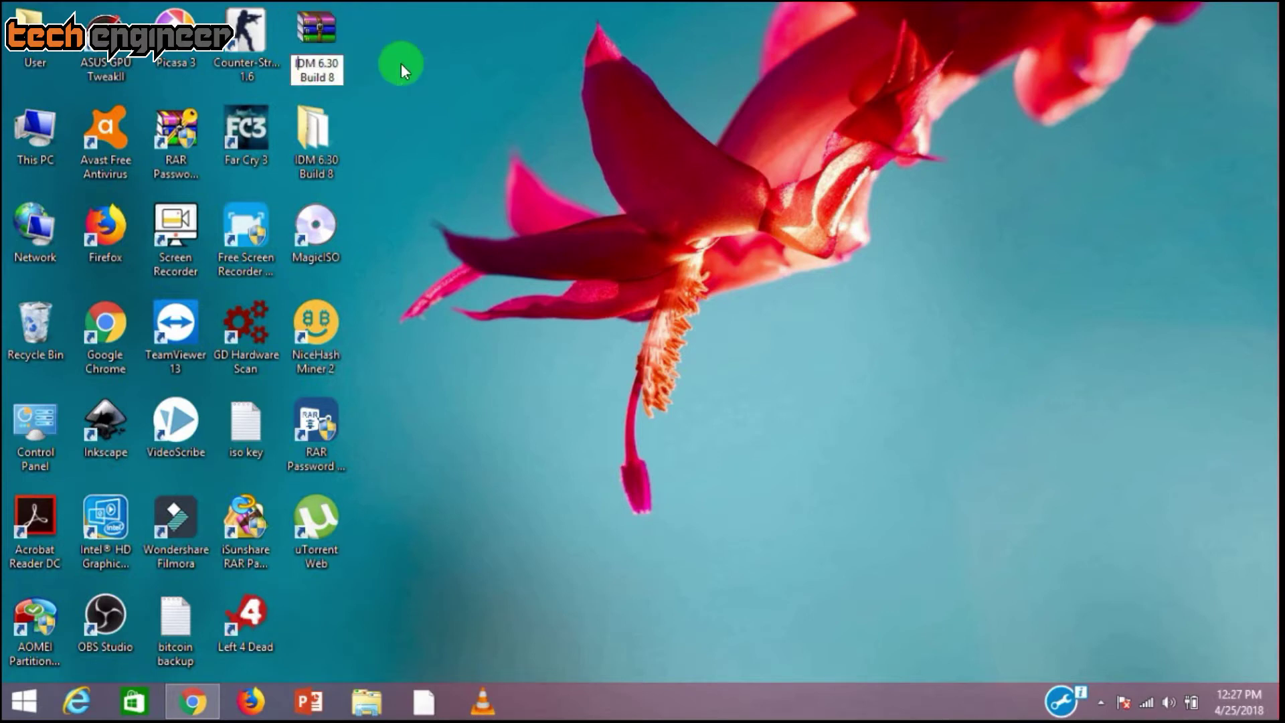
double_click(335, 40)
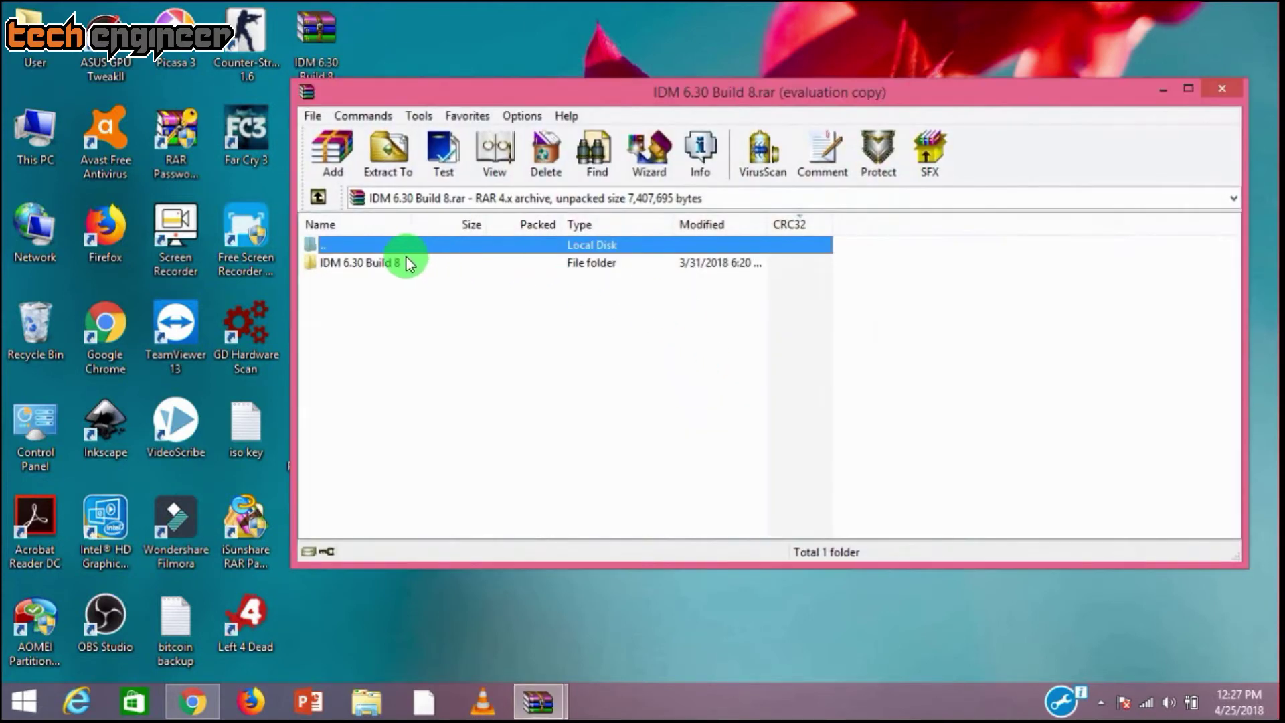
left_click(409, 264)
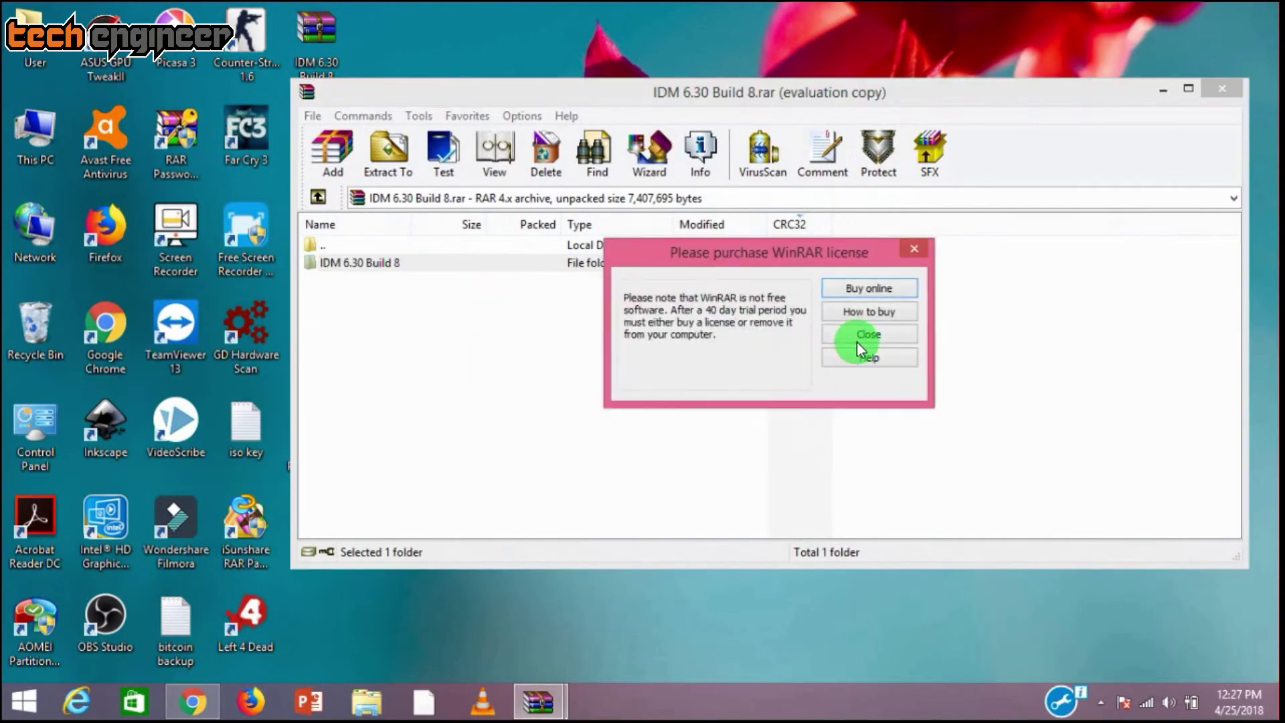
left_click(860, 348)
right_click(444, 264)
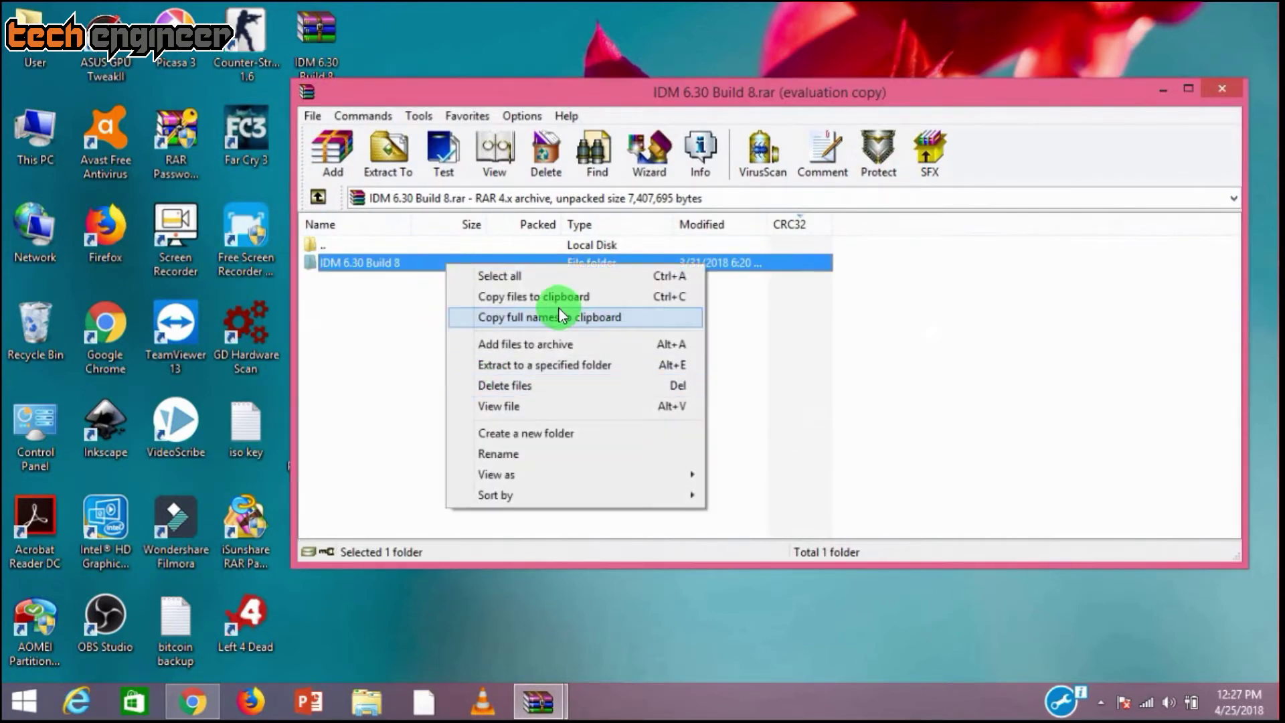
key("Escape")
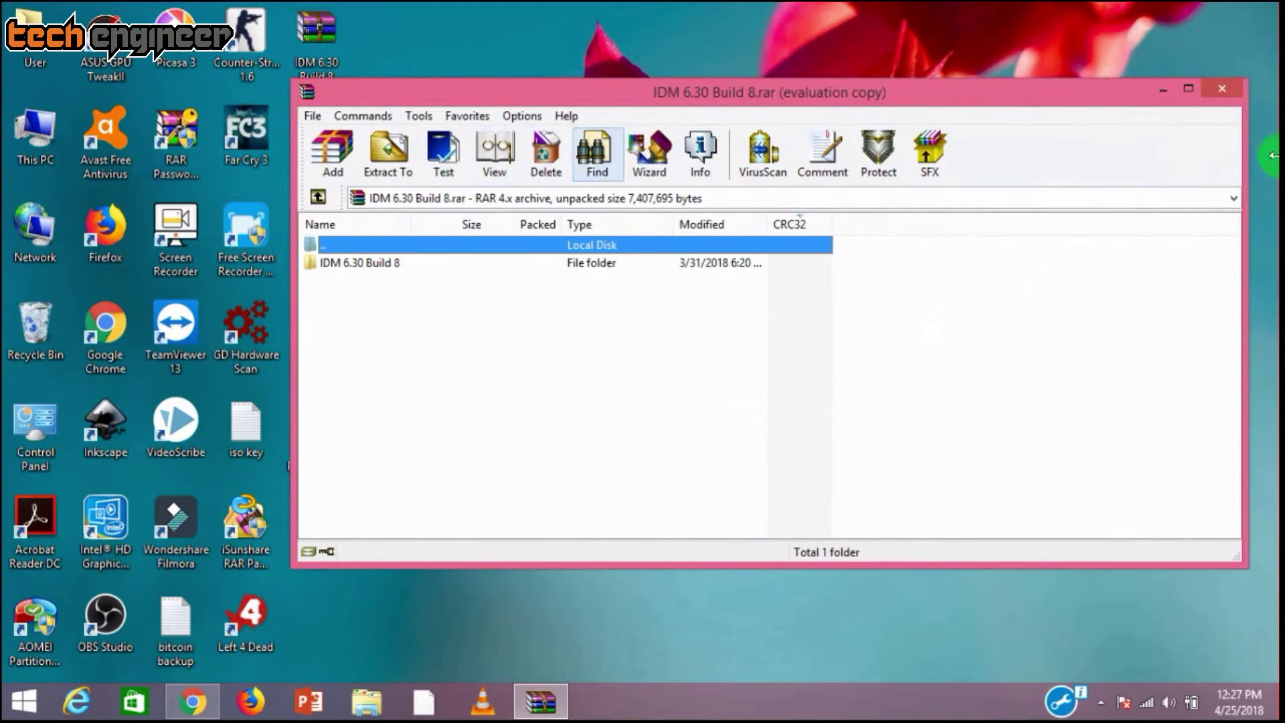
left_click(1221, 89)
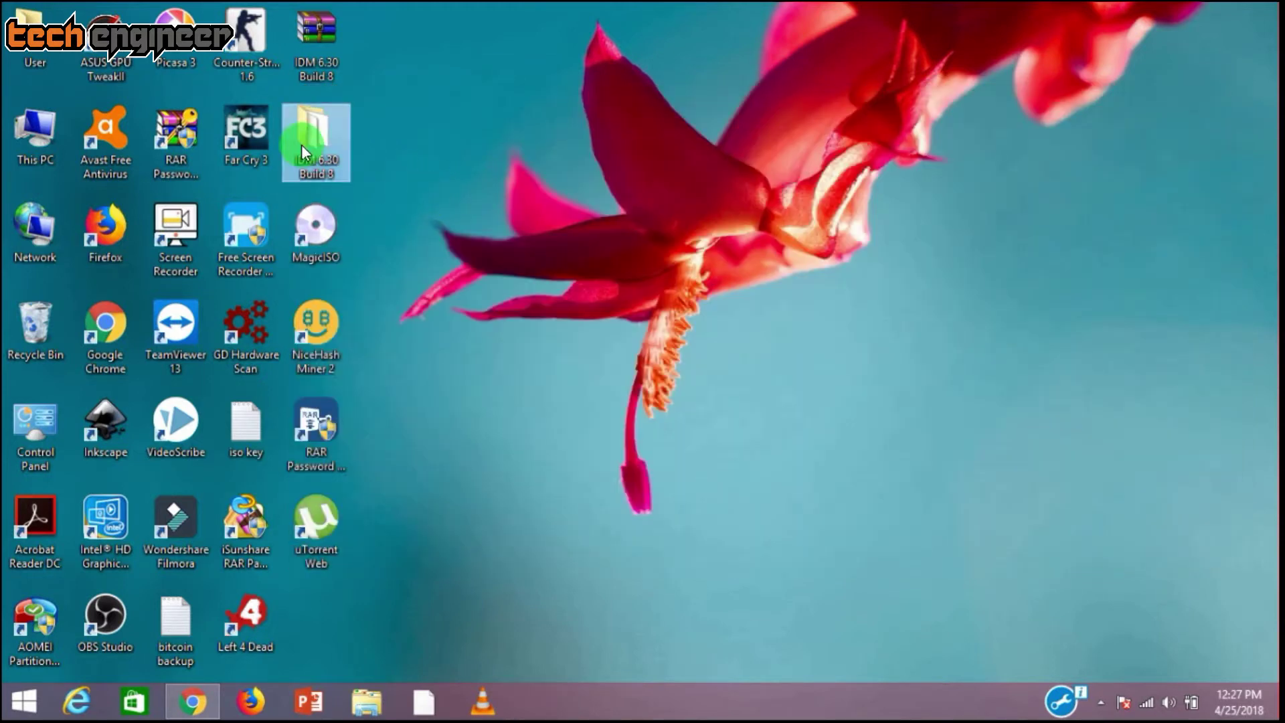
- Open the IDM 6.30 Build 8 folder on the desktop and examine the files it contains
double_click(301, 144)
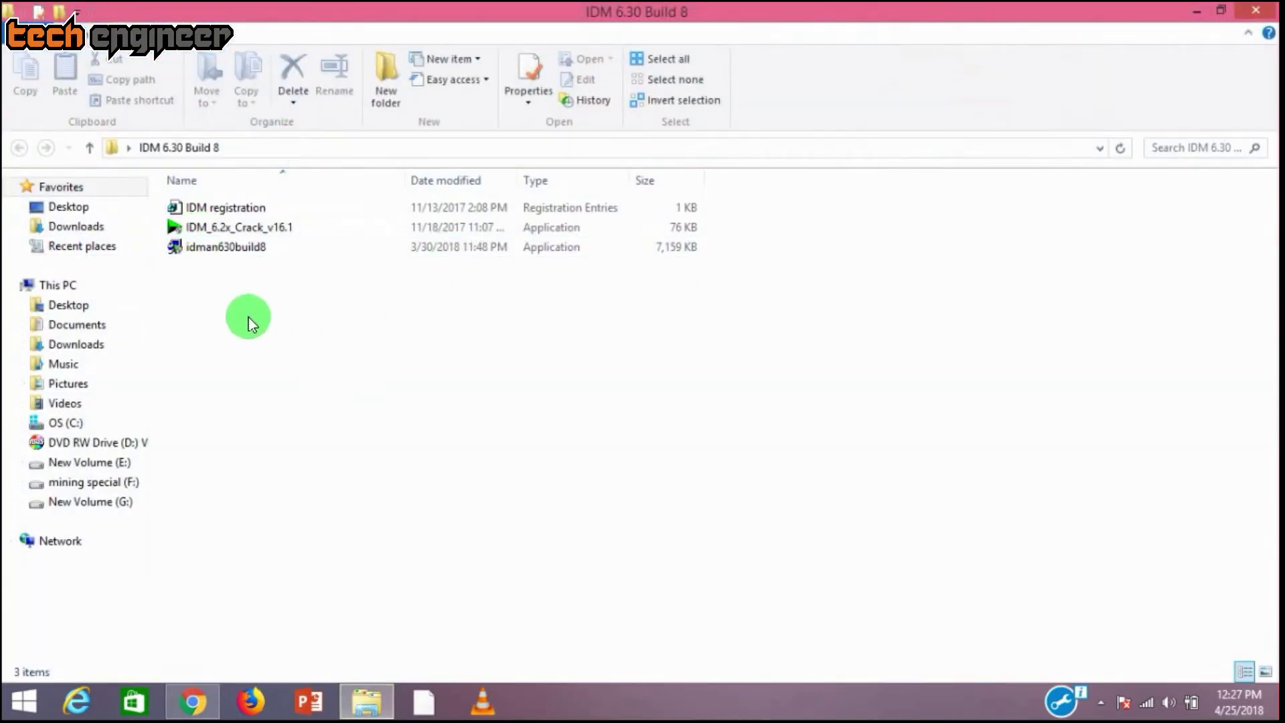
left_click_drag(294, 314, 284, 224)
left_click(305, 319)
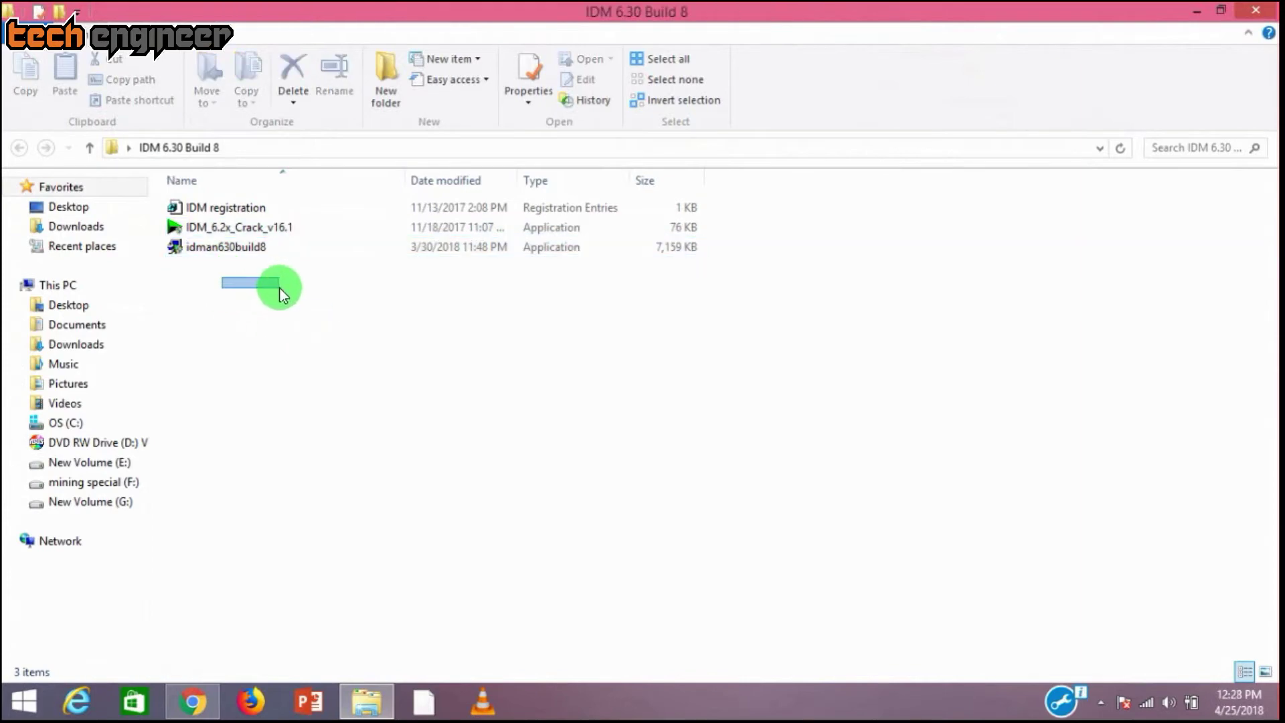
left_click_drag(279, 287, 292, 207)
left_click_drag(316, 320, 320, 359)
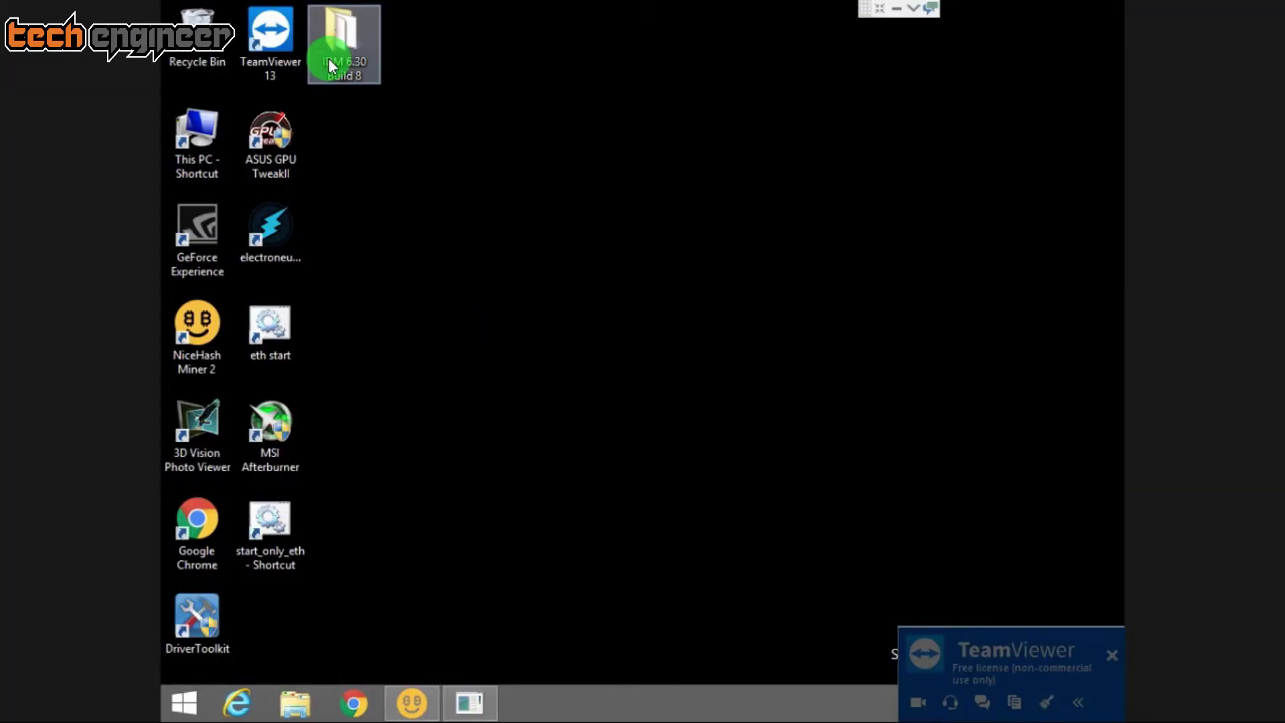
- On the remote TeamViewer desktop, run the idman630build8 installer from the IDM 6.30 Build 8 folder and allow it to make changes
double_click(343, 36)
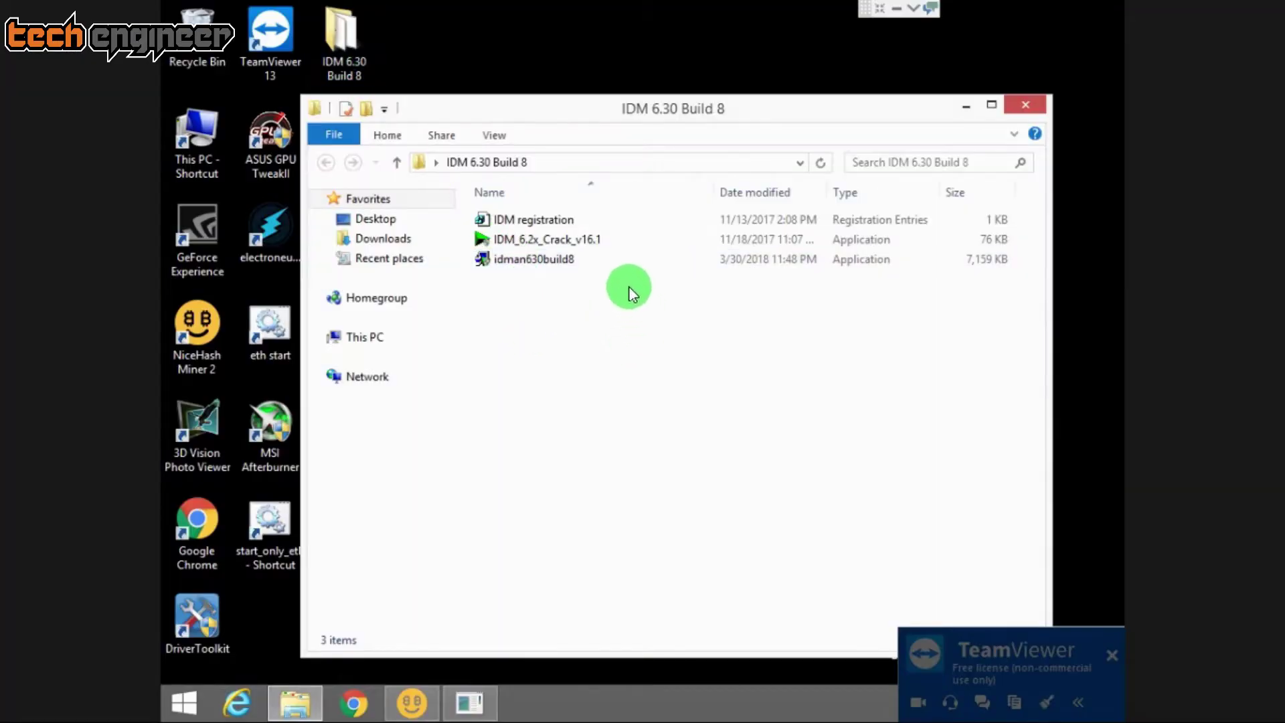
double_click(617, 258)
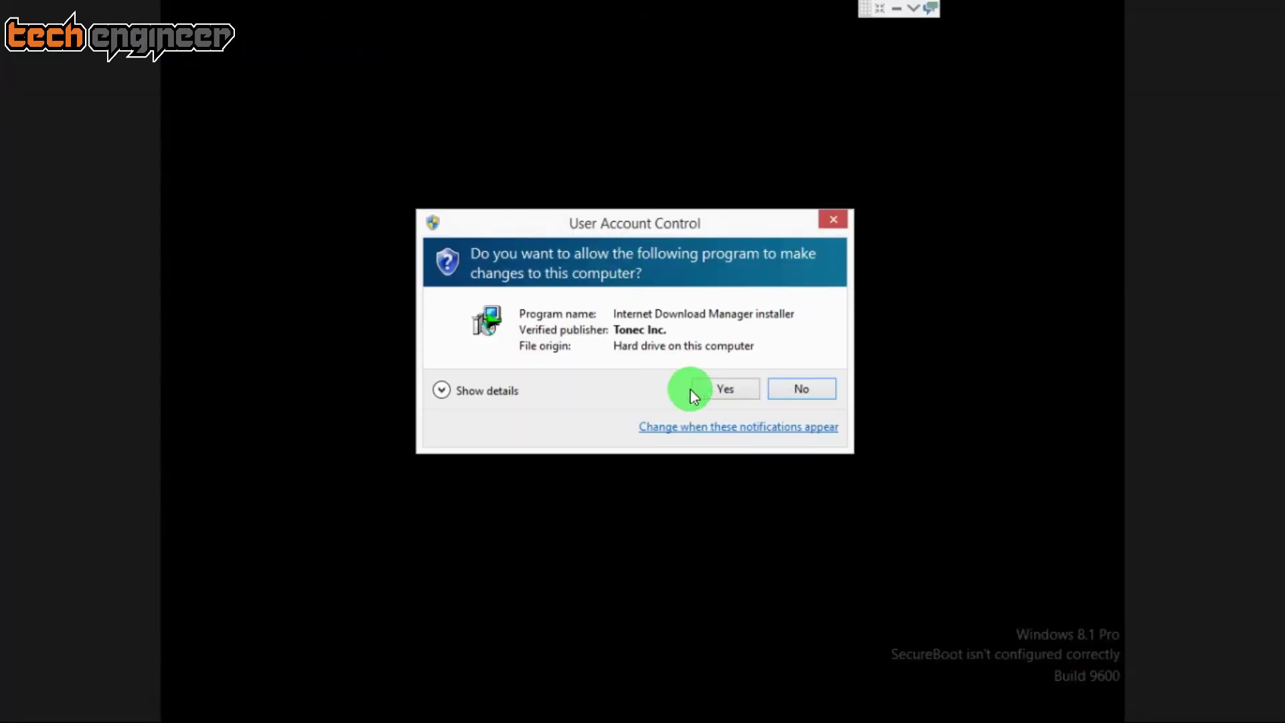
left_click(726, 389)
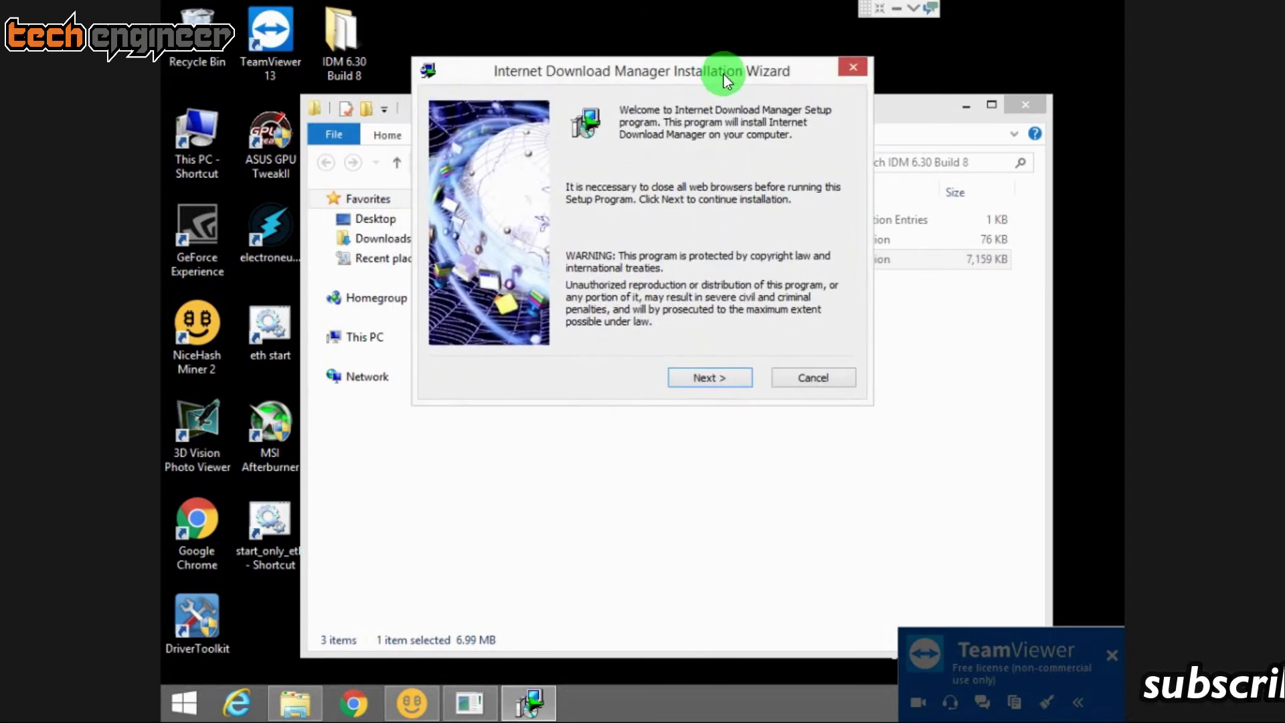
- Pass the installer's welcome page, accept the IDM license agreement and proceed to the destination folder page
left_click(705, 375)
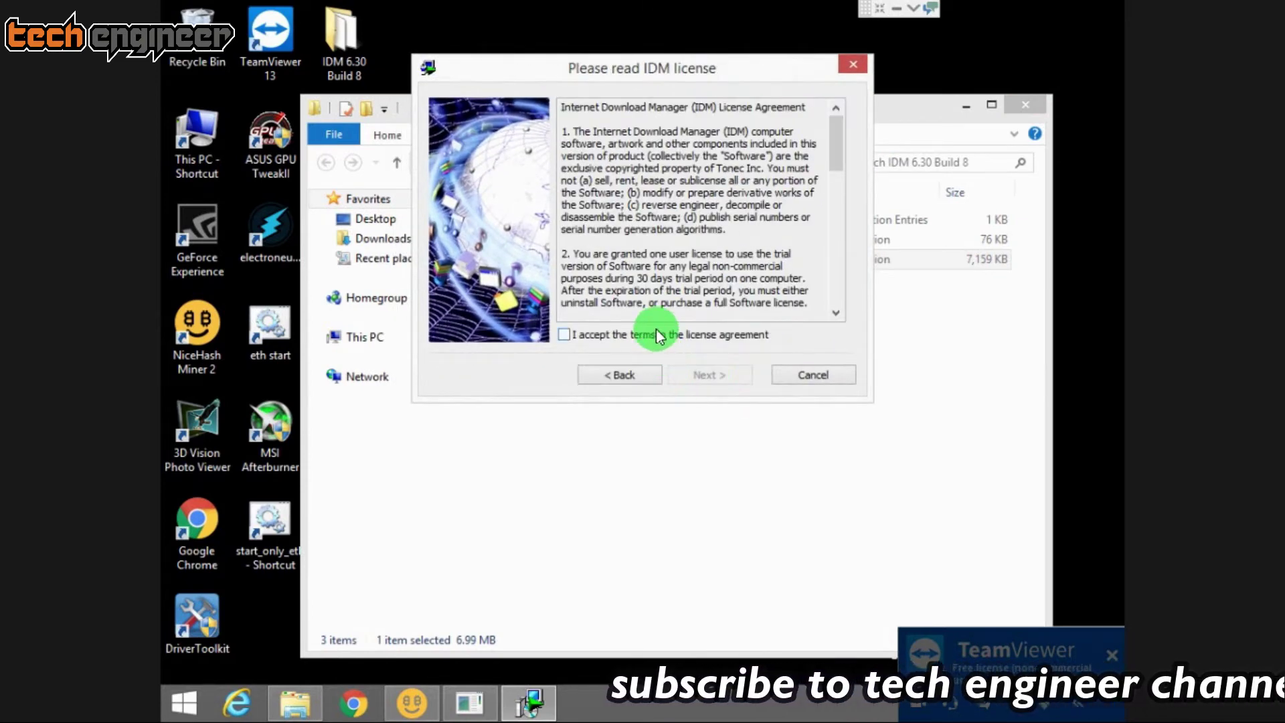
left_click(656, 331)
left_click(714, 372)
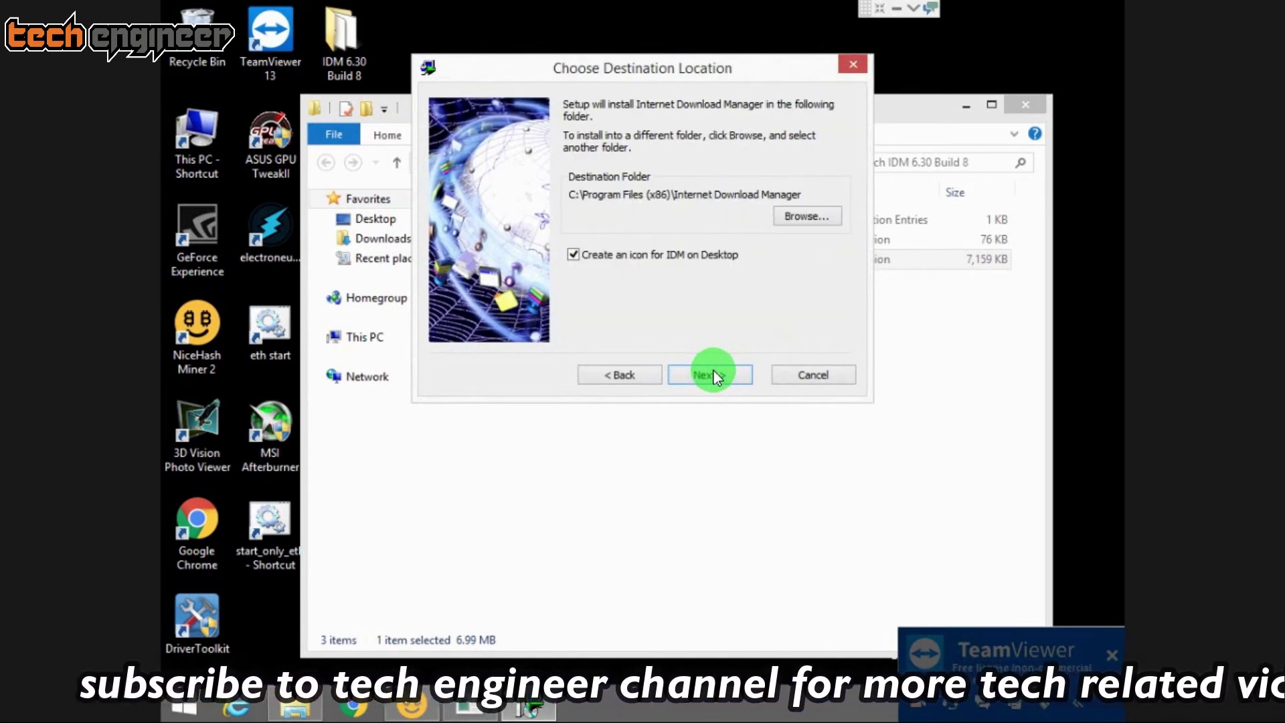
- Install Internet Download Manager in the default destination folder with a desktop icon and finish the setup wizard
left_click(713, 372)
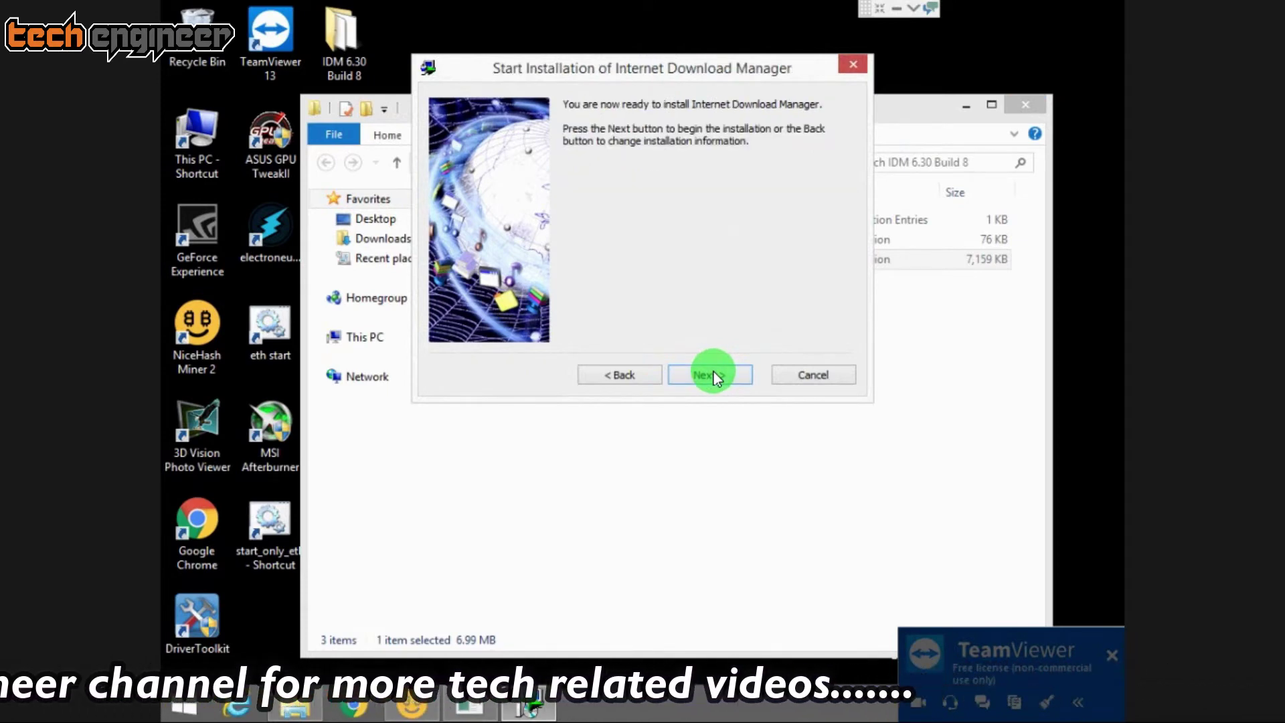
left_click(713, 373)
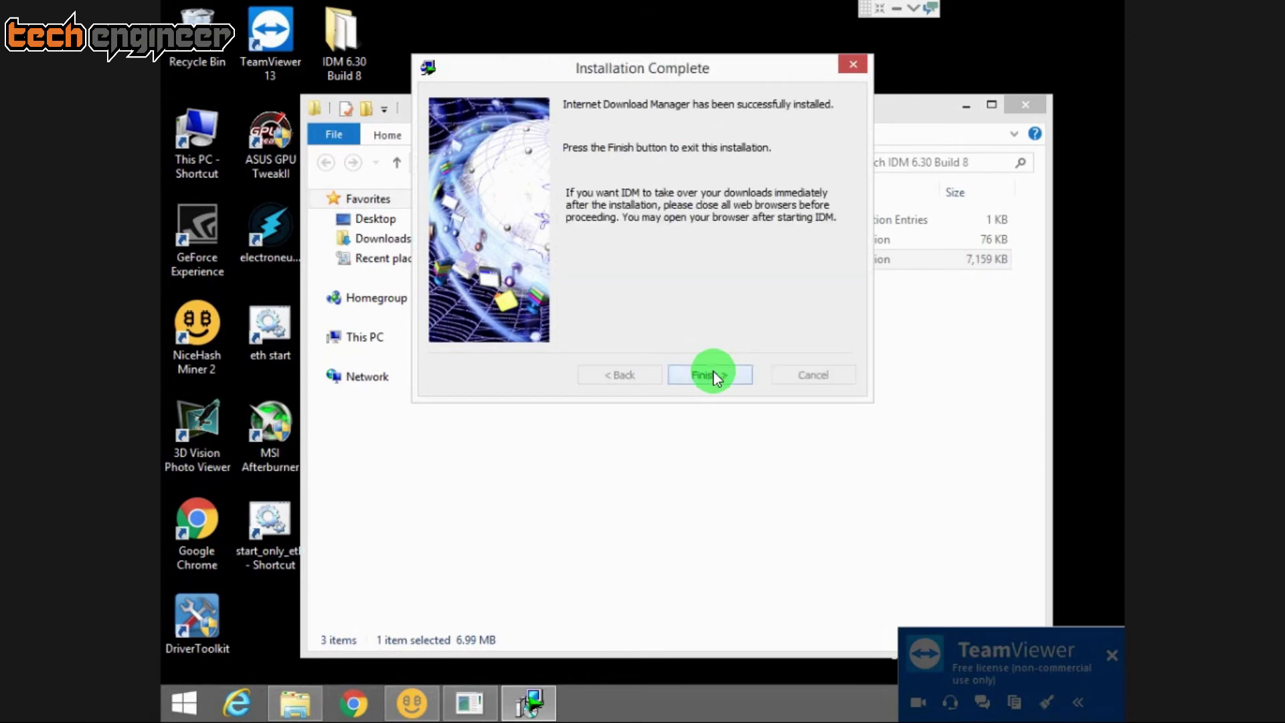
left_click(713, 375)
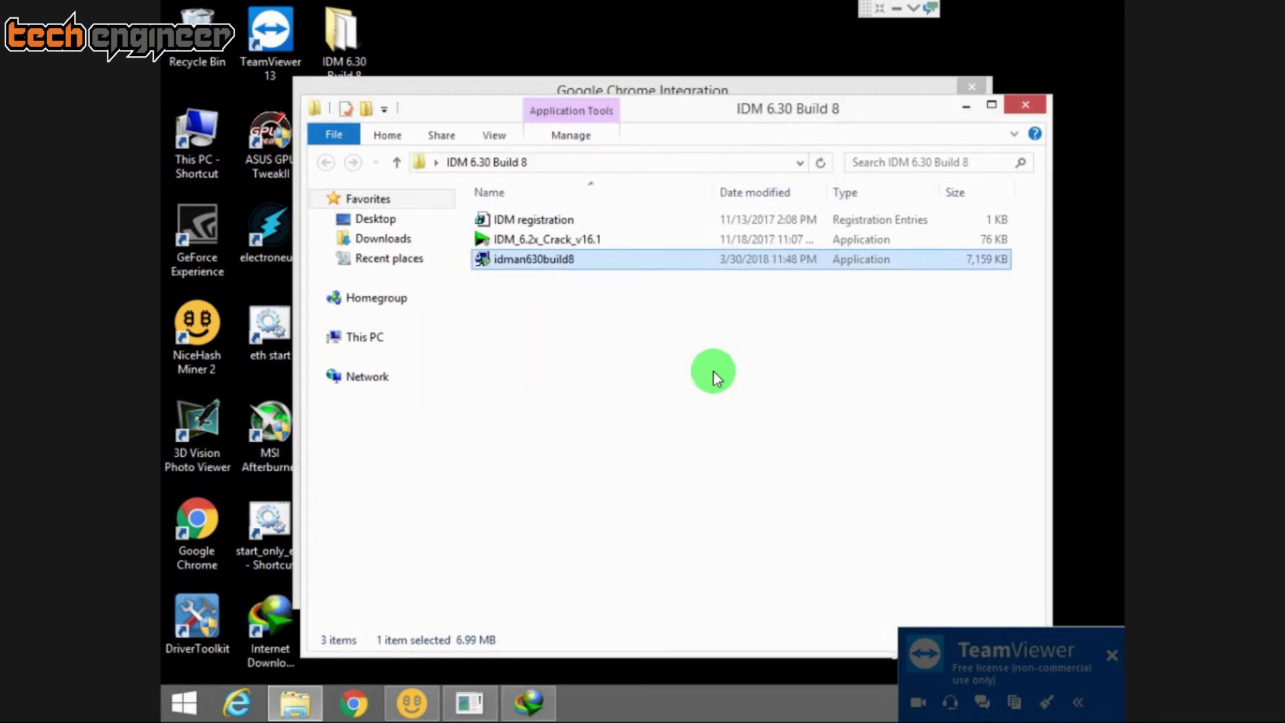
- Minimize the IDM 6.30 Build 8 folder window and close the Google Chrome Integration notice behind it
mouse_move(916, 107)
left_mouse_down()
mouse_move(913, 128)
mouse_move(954, 135)
left_mouse_up()
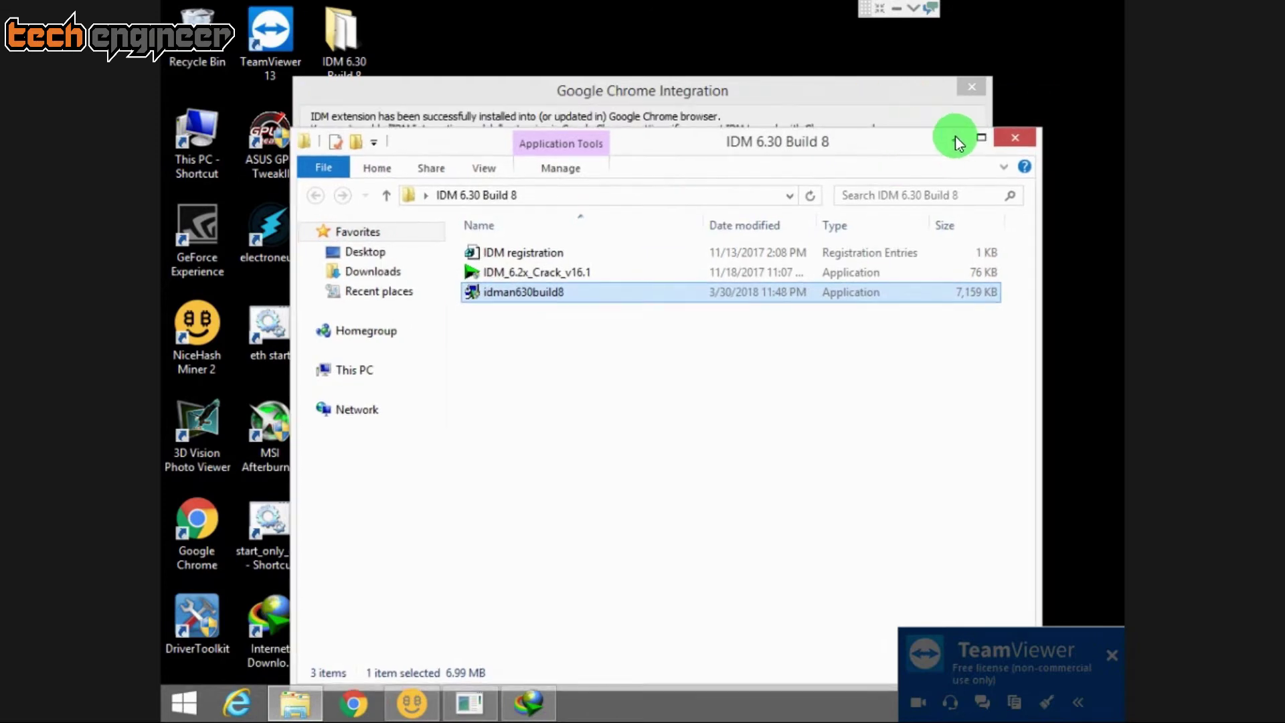
left_click(956, 142)
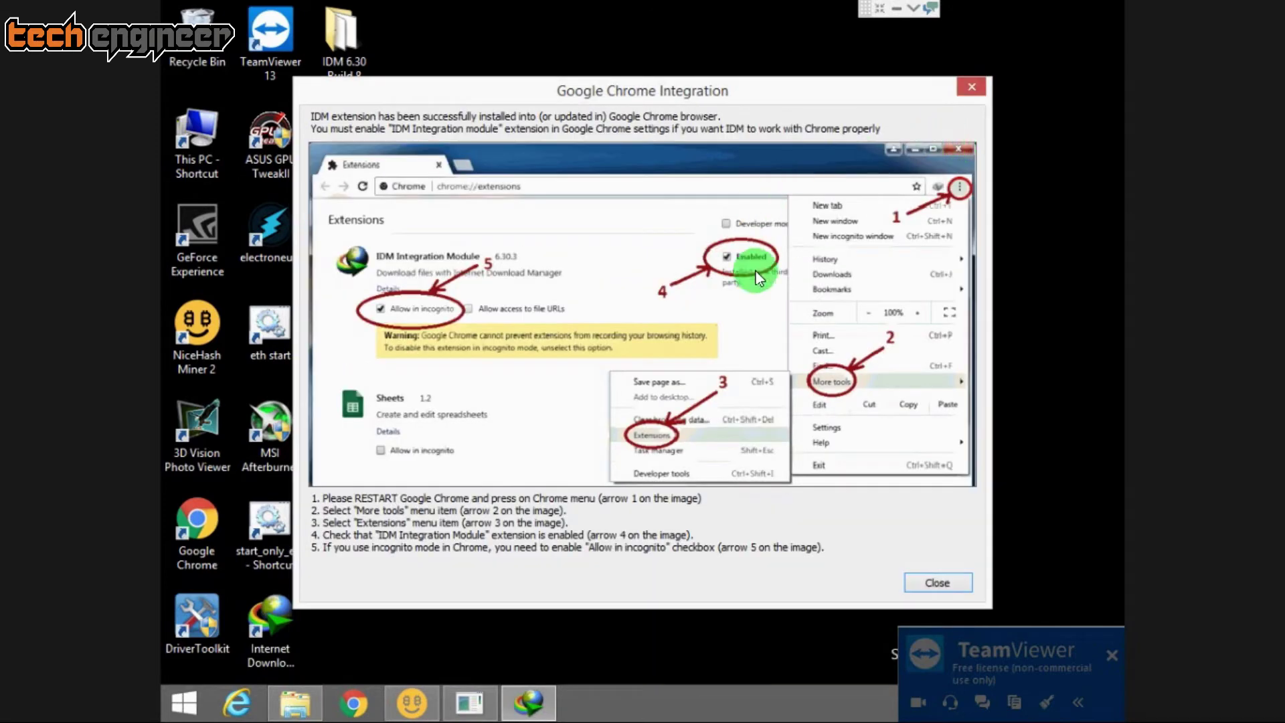
left_click(930, 584)
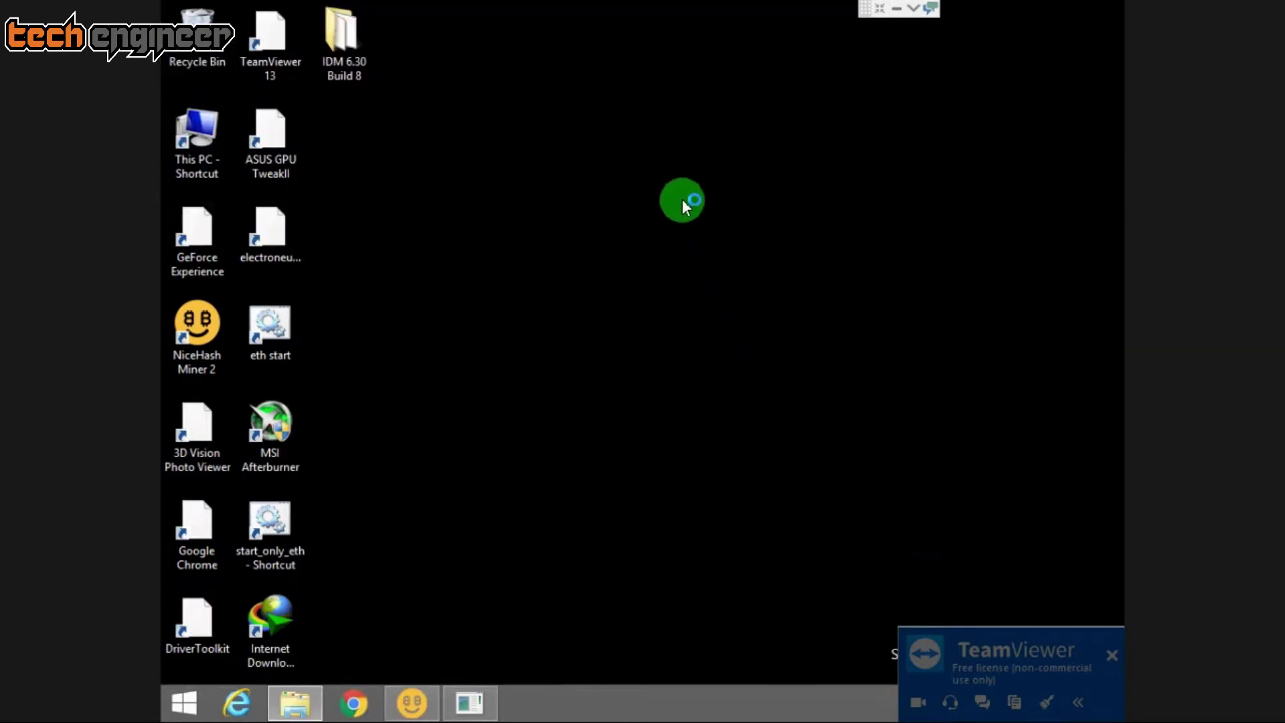
- Dismiss the Internet Download Manager trial message and the registration dialog, refreshing the desktop in between
right_click(681, 198)
left_click(729, 255)
left_click_drag(645, 251, 619, 217)
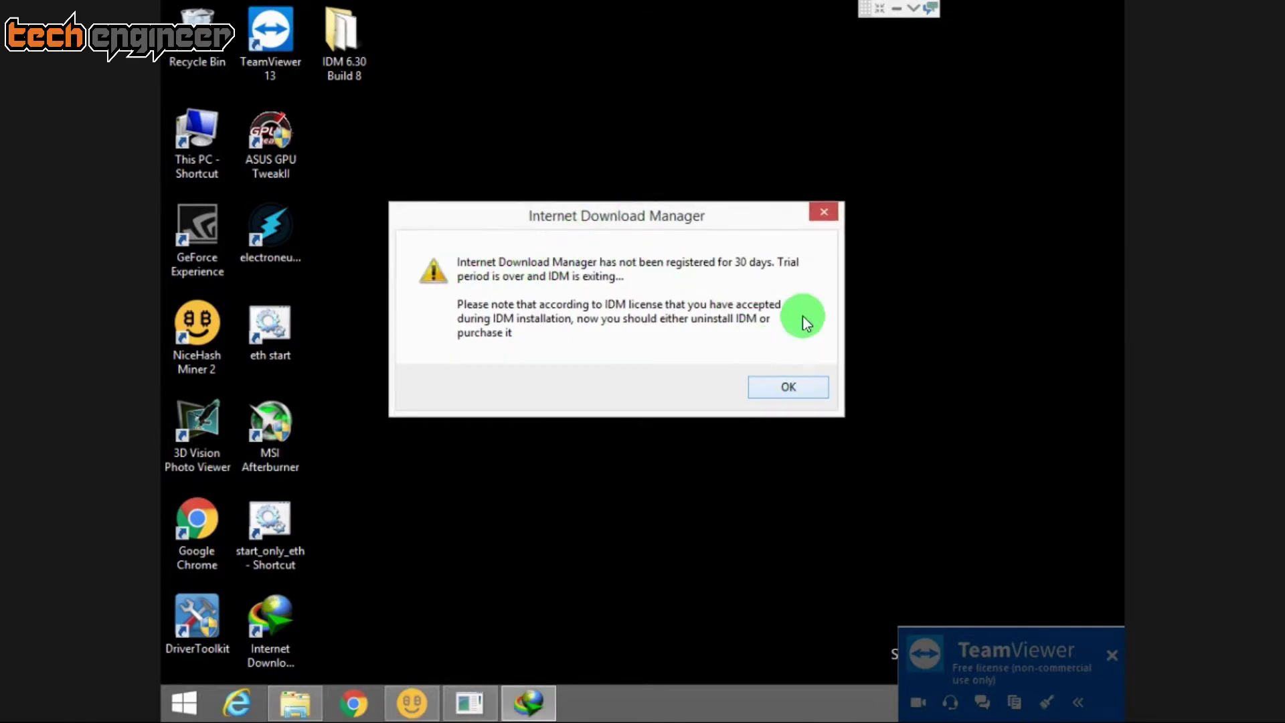
left_click(821, 215)
right_click(669, 175)
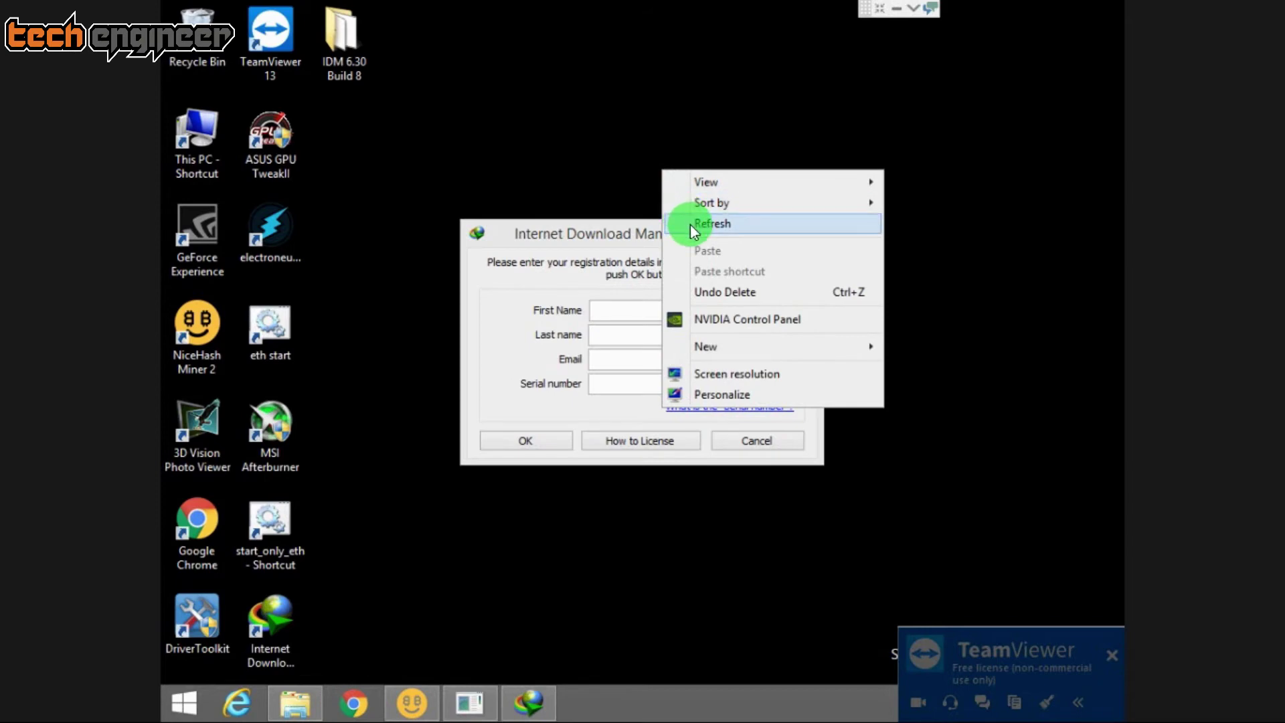
left_click(689, 222)
left_click(803, 231)
right_click(711, 167)
left_click(741, 213)
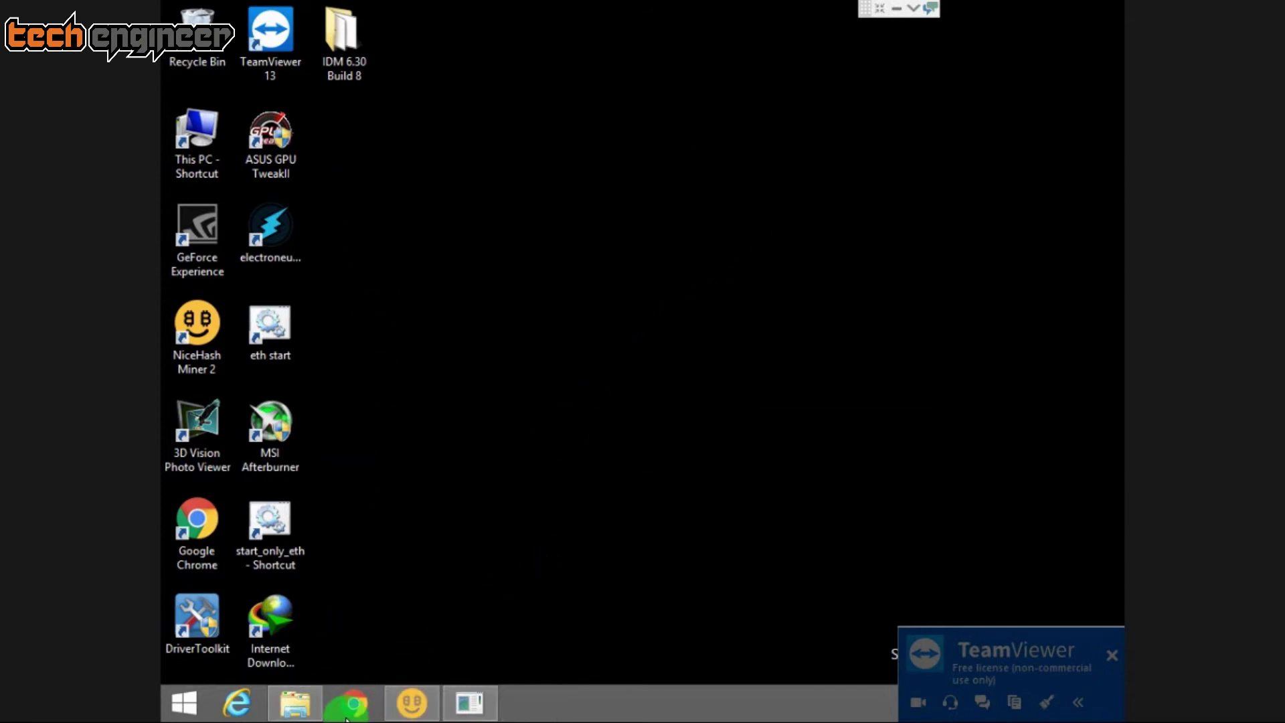
- Restore the IDM 6.30 Build 8 folder window and copy the IDM_6.2x_Crack_v16.1 application file
left_click(316, 699)
left_click(513, 275)
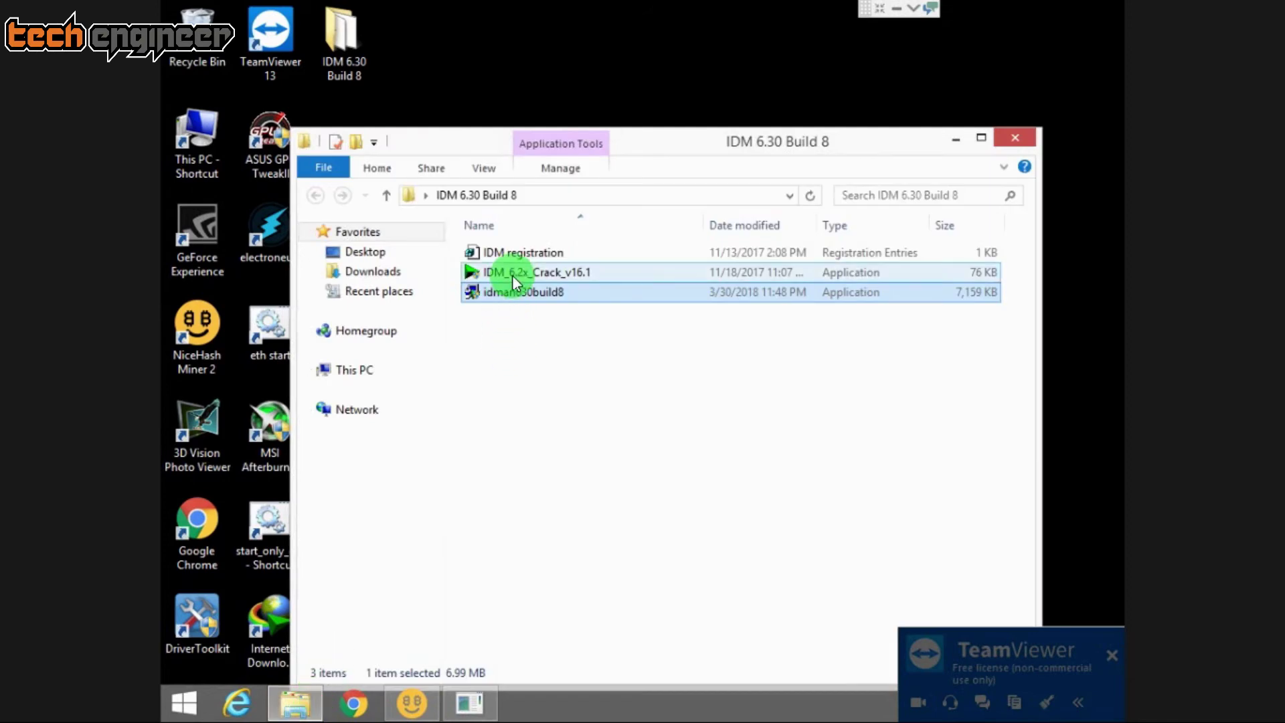
right_click(512, 275)
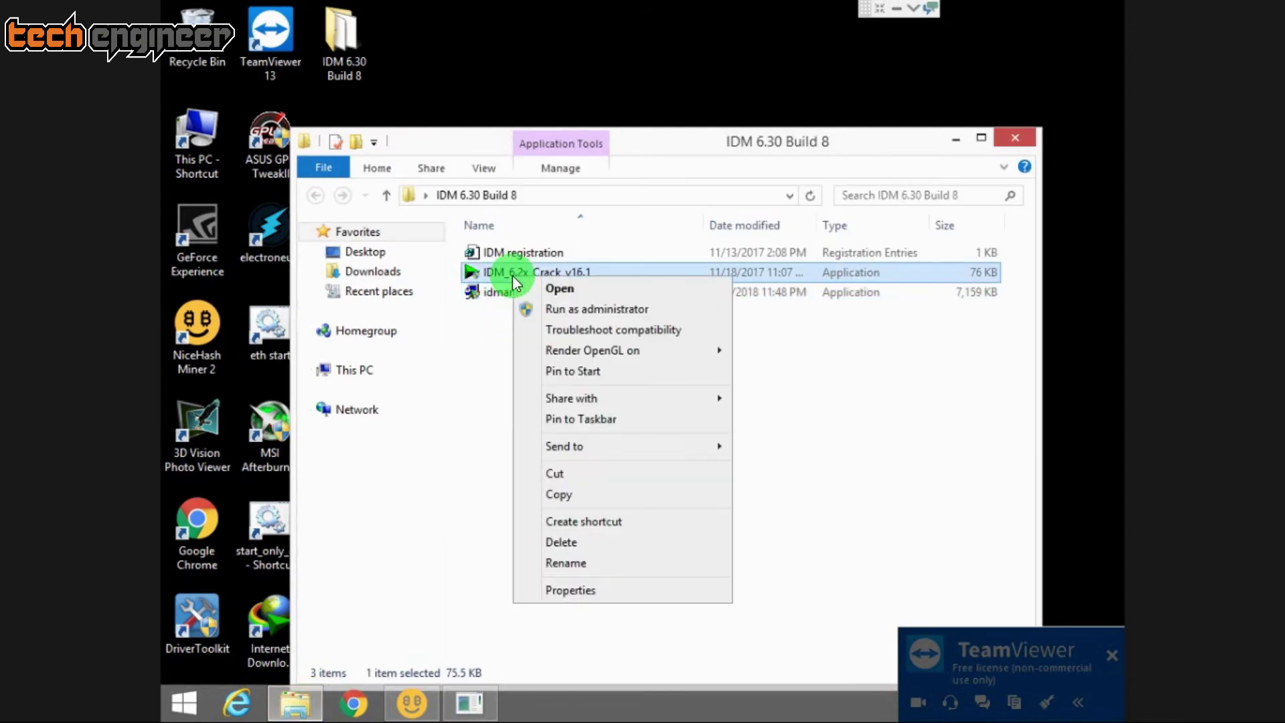
left_click(557, 494)
- Move the folder window aside and open the file location of the Internet Download Manager desktop shortcut
left_click_drag(584, 157, 712, 132)
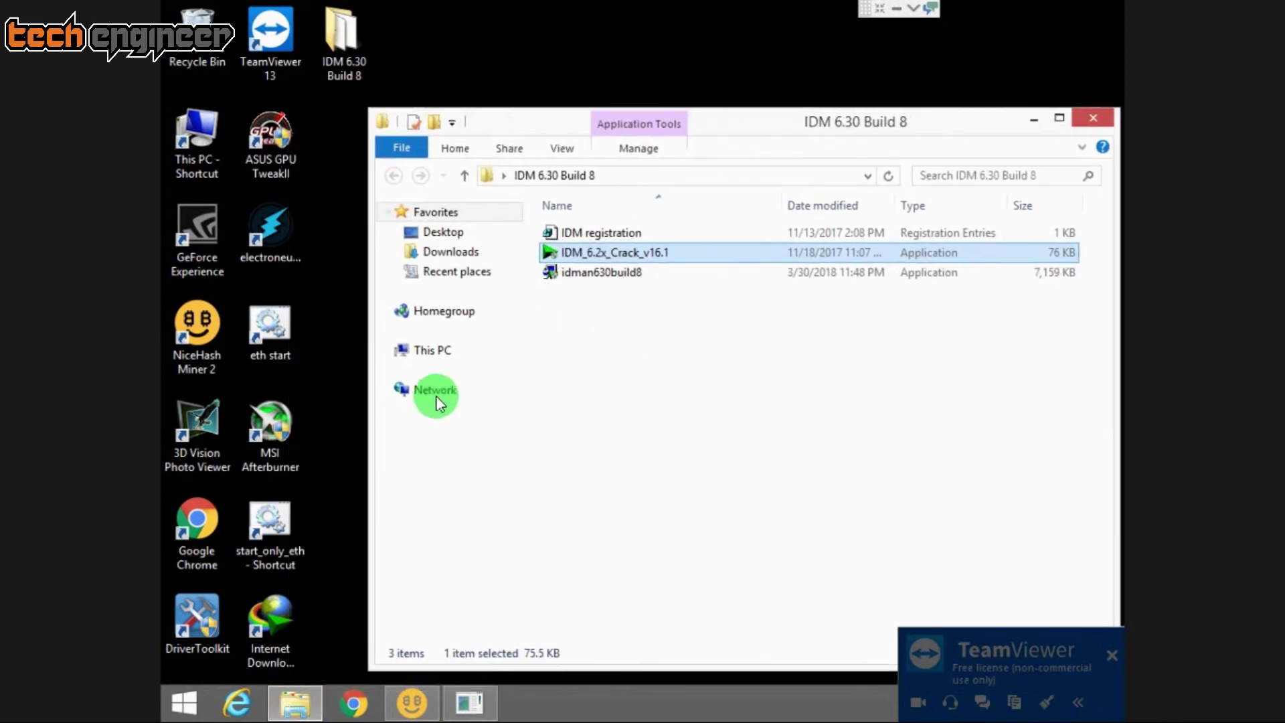
left_click(257, 604)
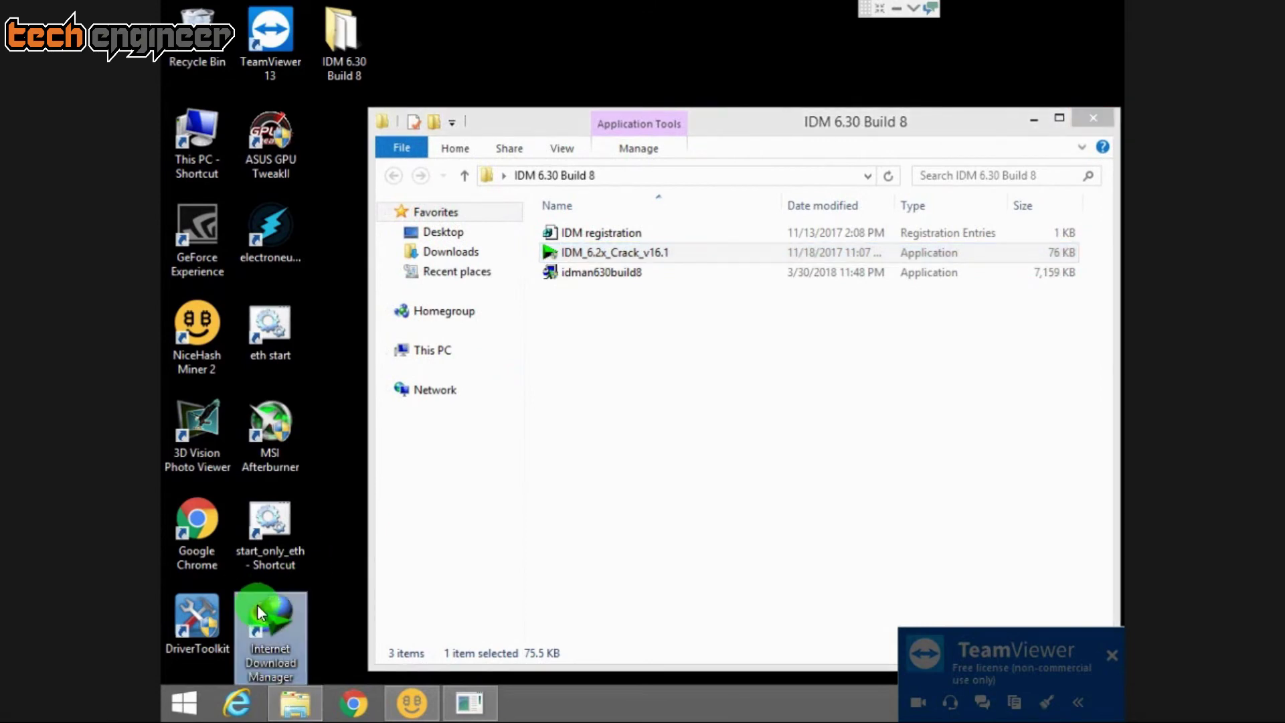
right_click(257, 604)
left_click(378, 296)
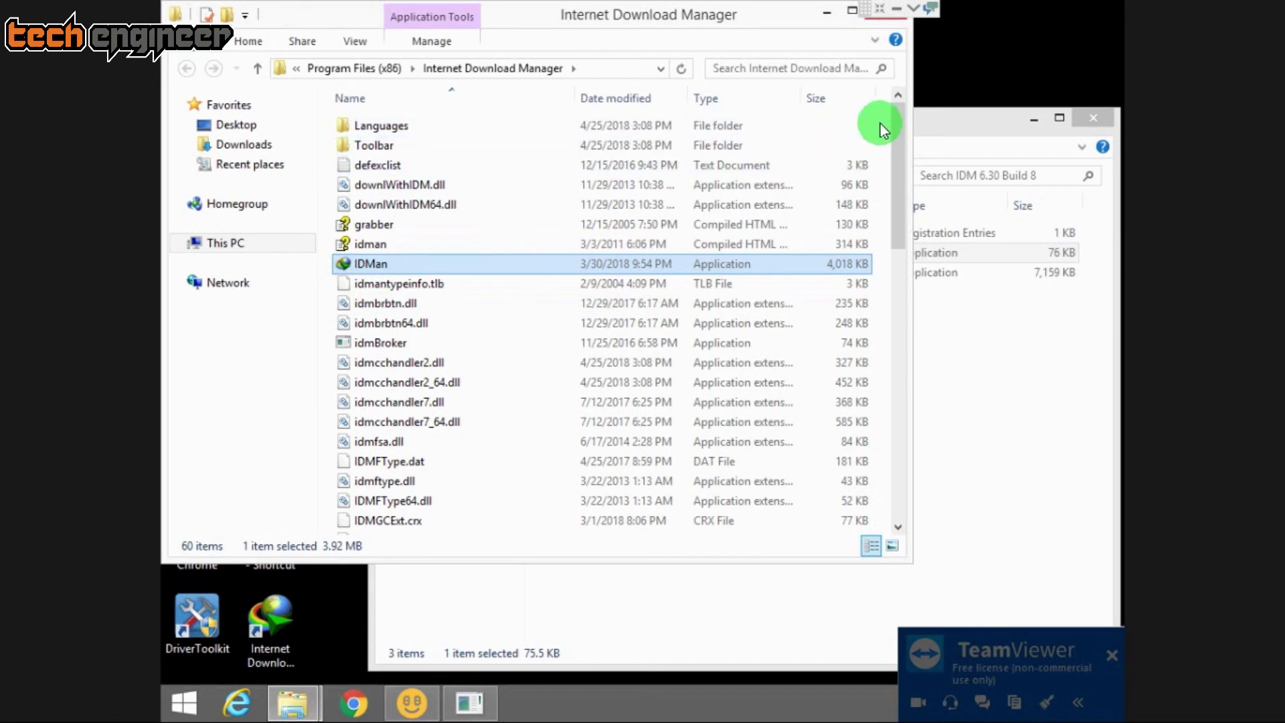
- Paste the copied application into the Internet Download Manager program folder, granting administrator permission
left_click_drag(792, 12, 819, 74)
right_click(913, 215)
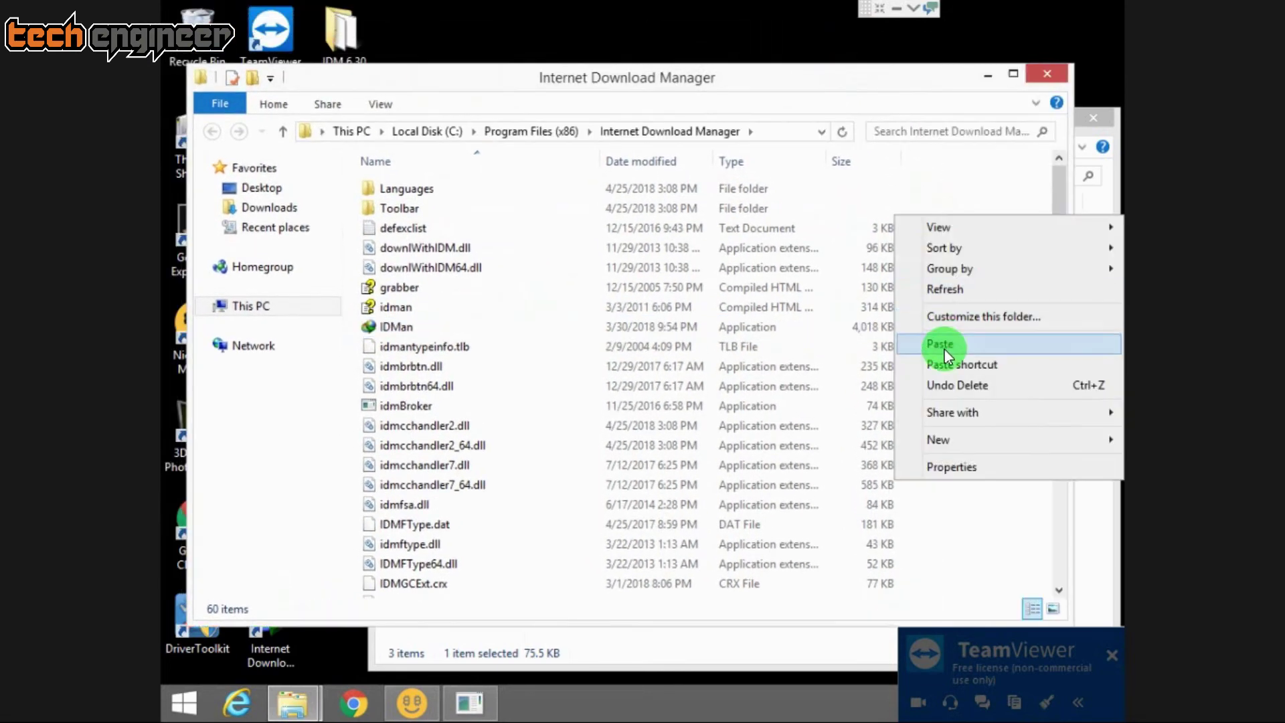
left_click(943, 349)
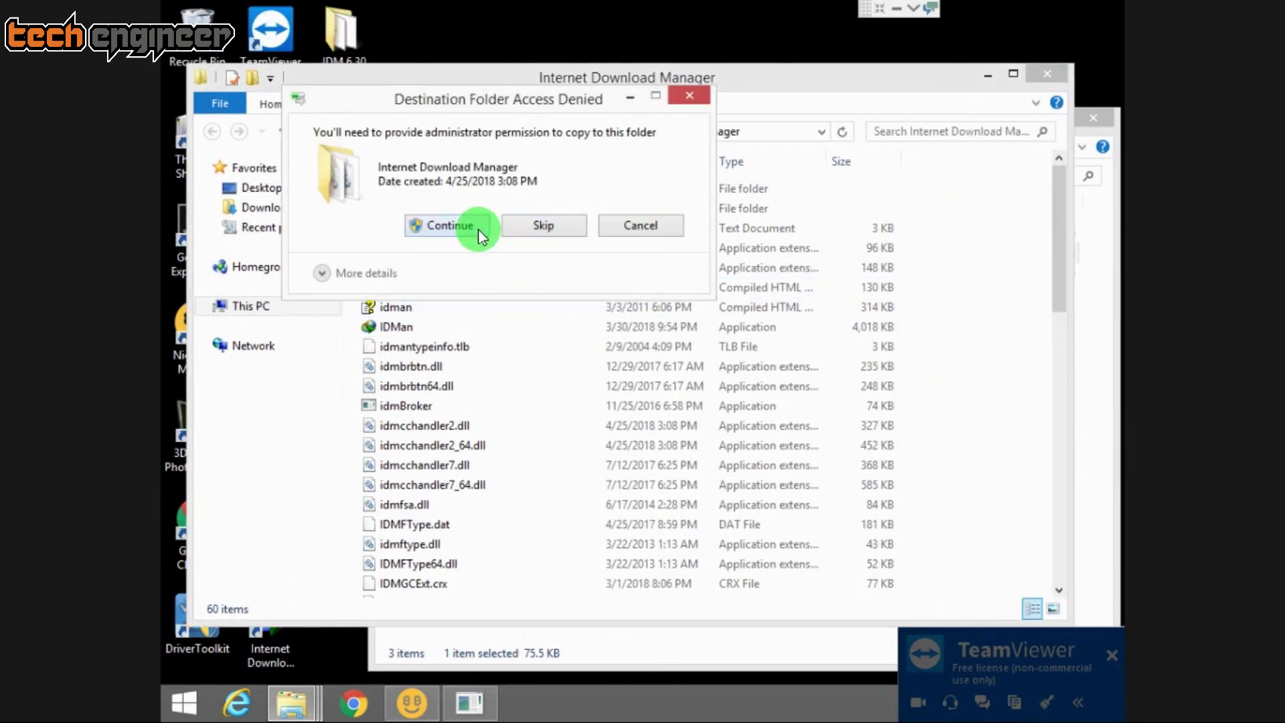
left_click(449, 226)
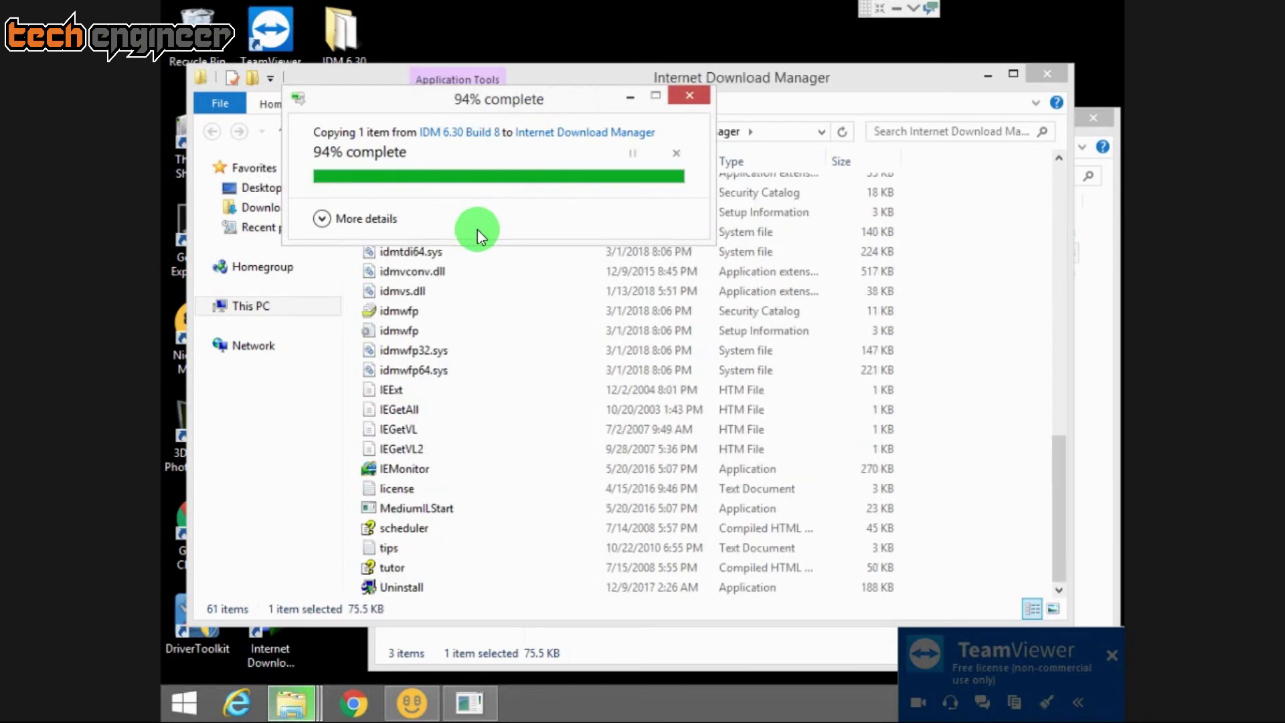
- Run IDM_6.2x_Crack_v16.1 from the program folder with permission to make changes, apply its patch, and close the tool and folder
scroll(500, 258, "up", 7)
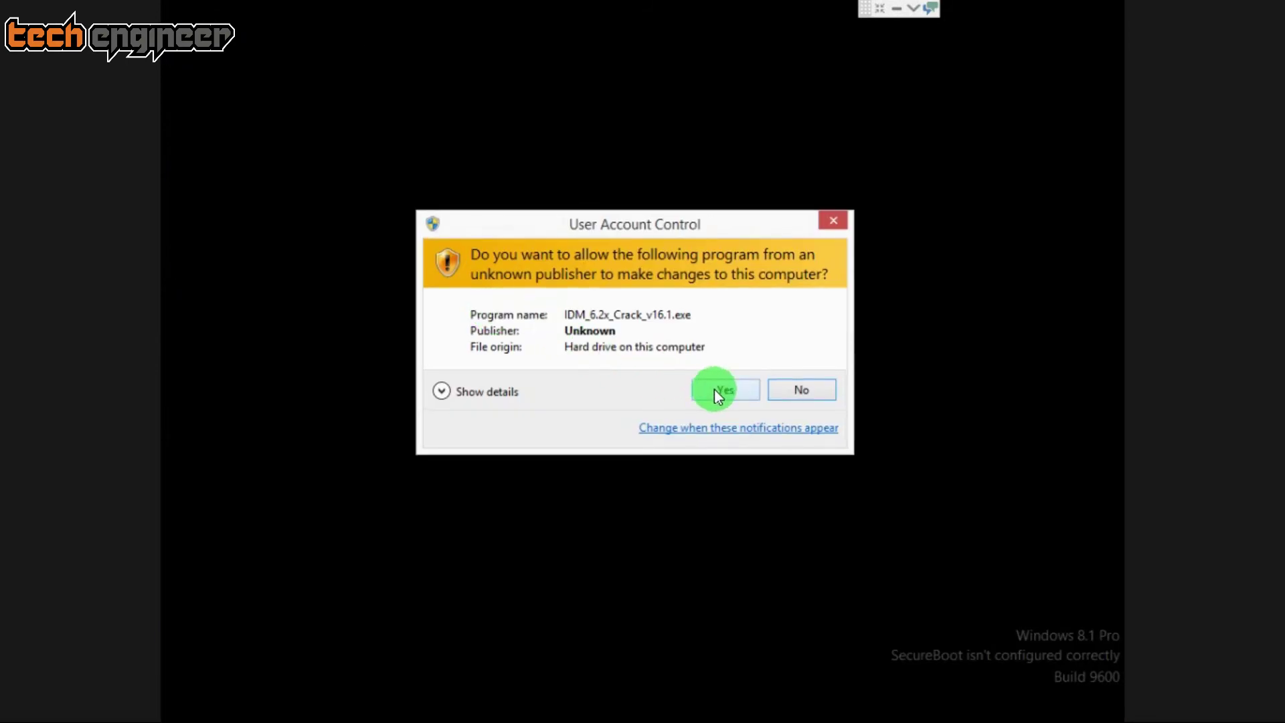
left_click(714, 389)
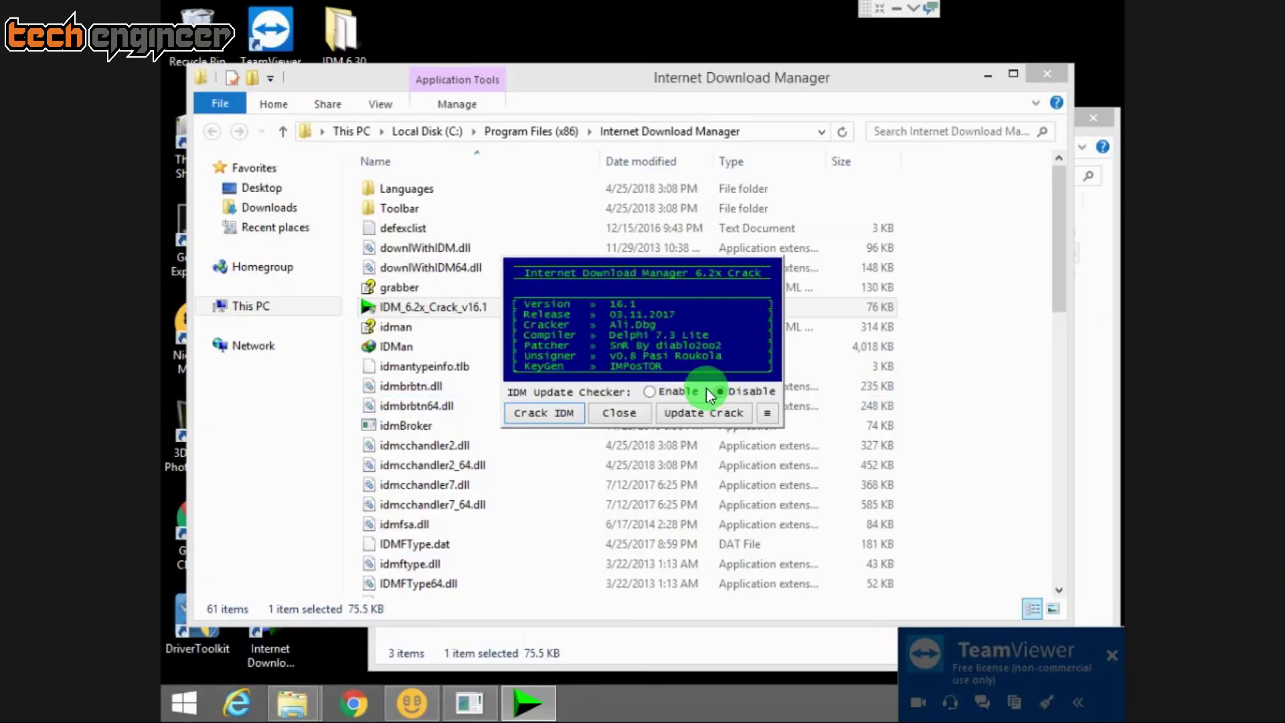
left_click(538, 411)
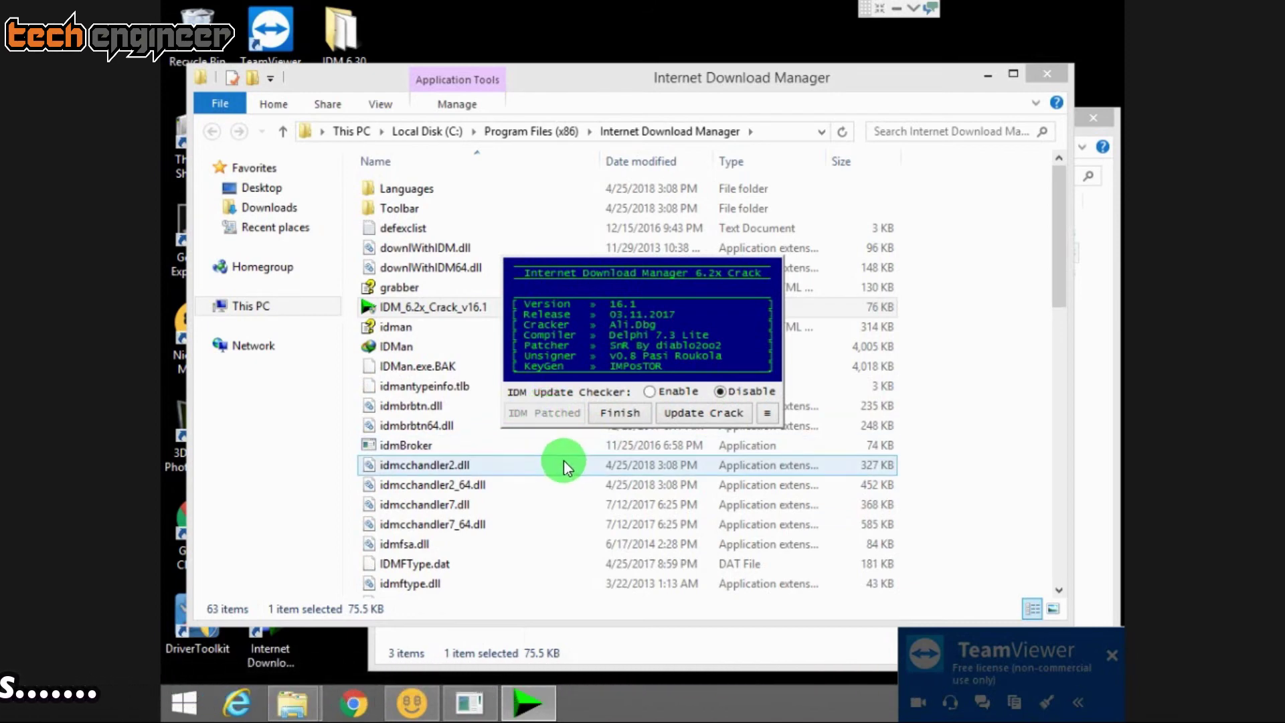
left_click(620, 419)
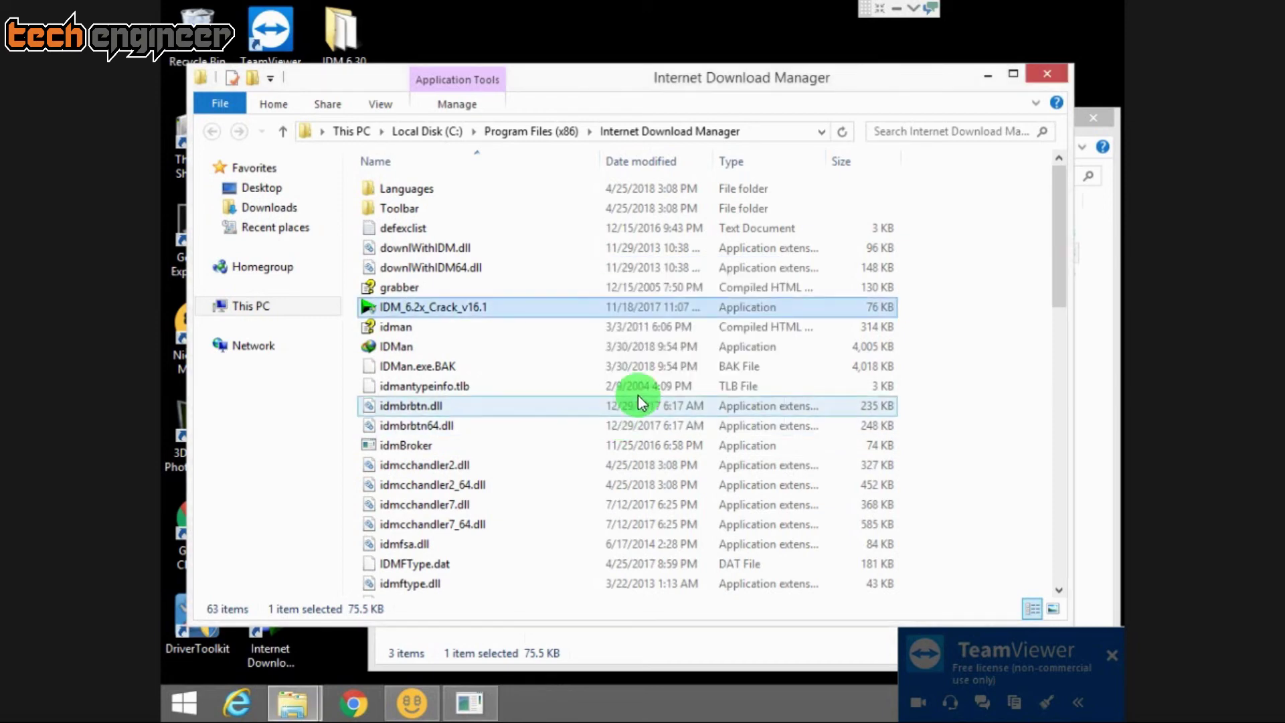
left_click(1001, 306)
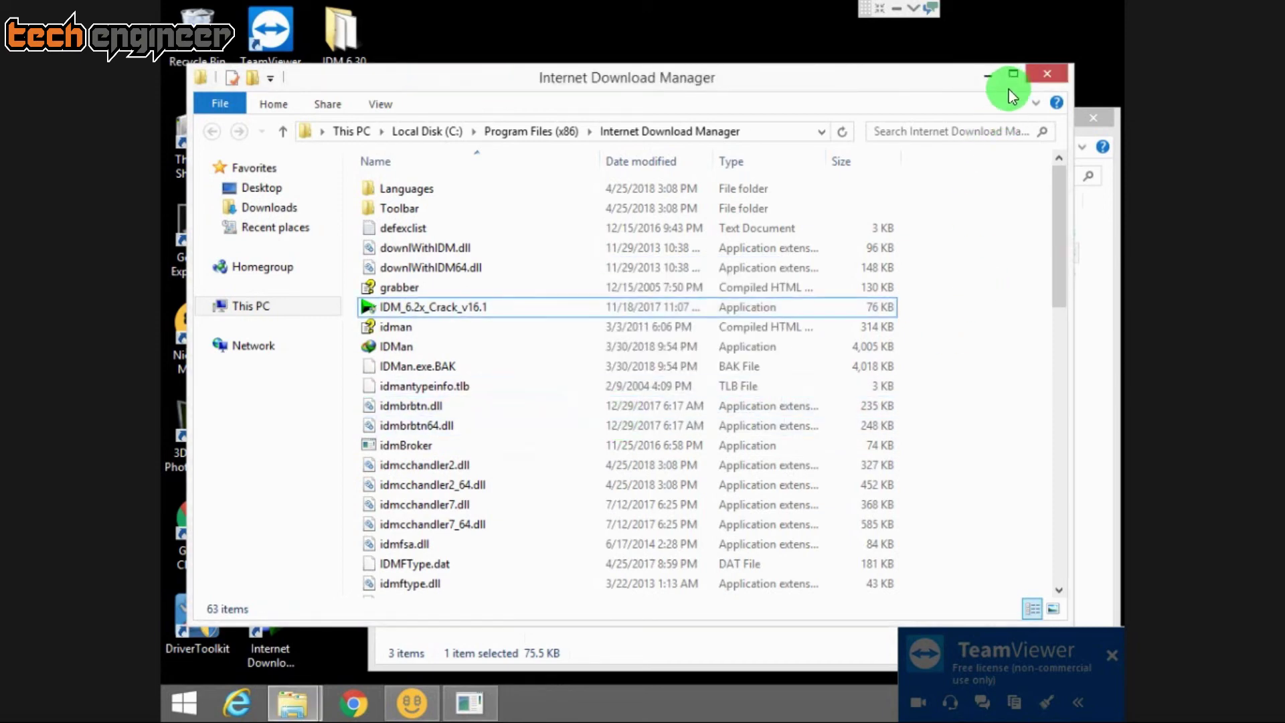
left_click(1043, 74)
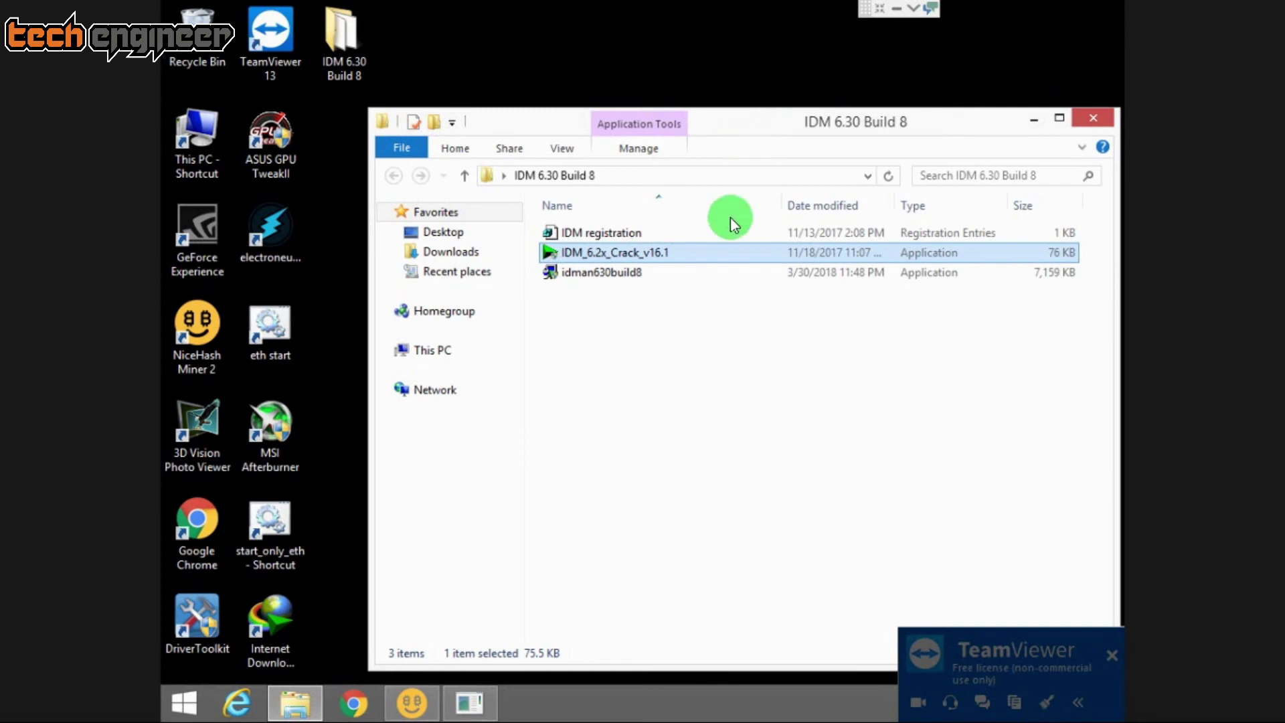
- Merge the IDM registration file from the IDM 6.30 Build 8 folder into the Windows registry, confirming all prompts
left_click(697, 252)
left_click_drag(772, 126, 740, 87)
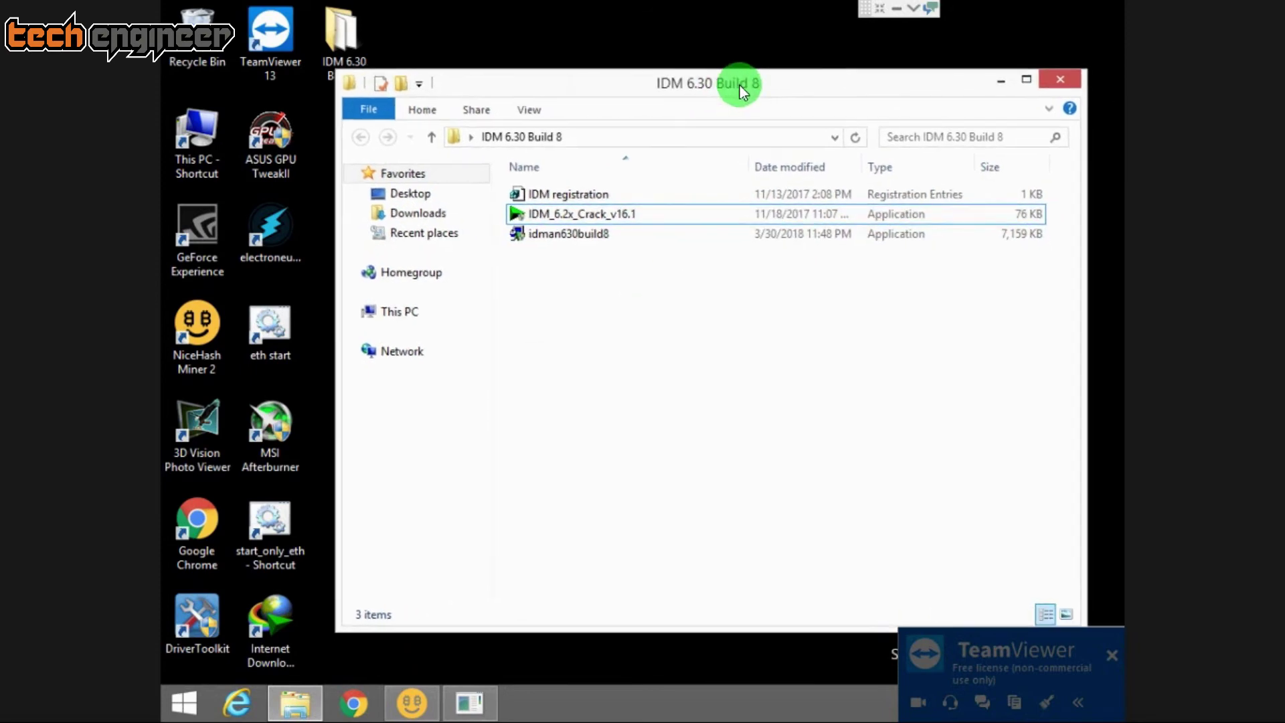
left_click(636, 186)
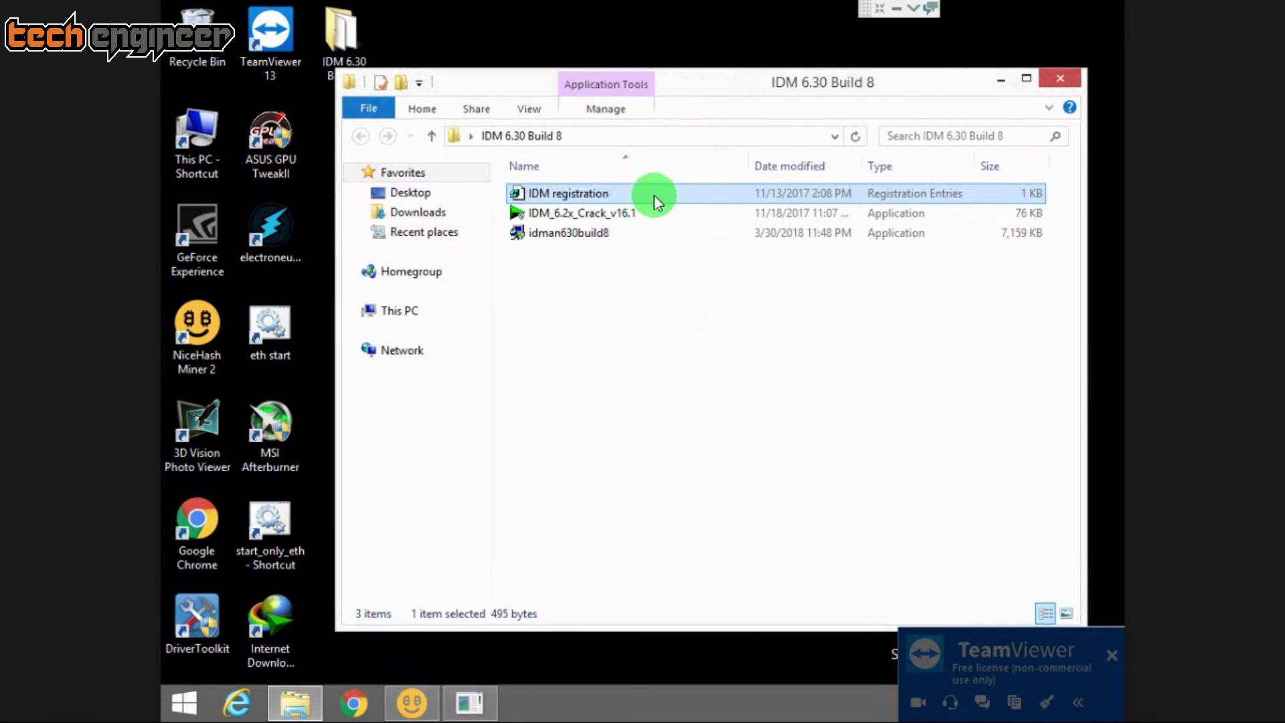
double_click(653, 195)
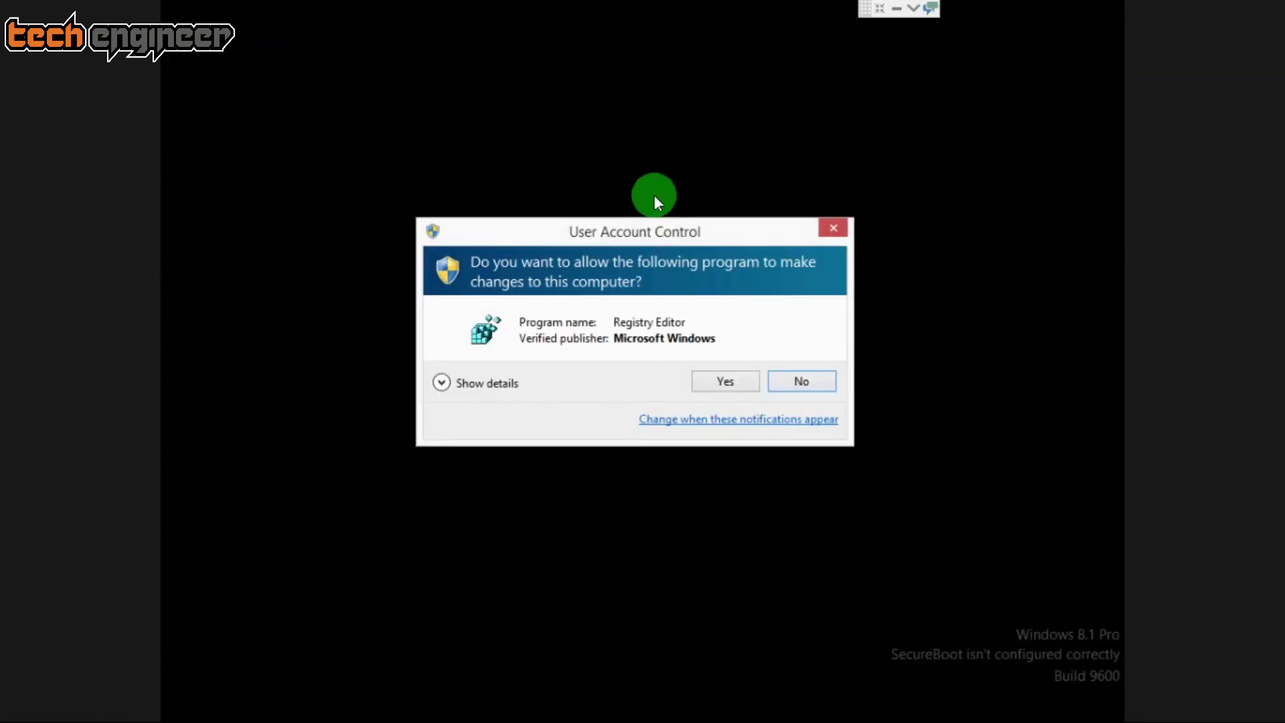
left_click(734, 387)
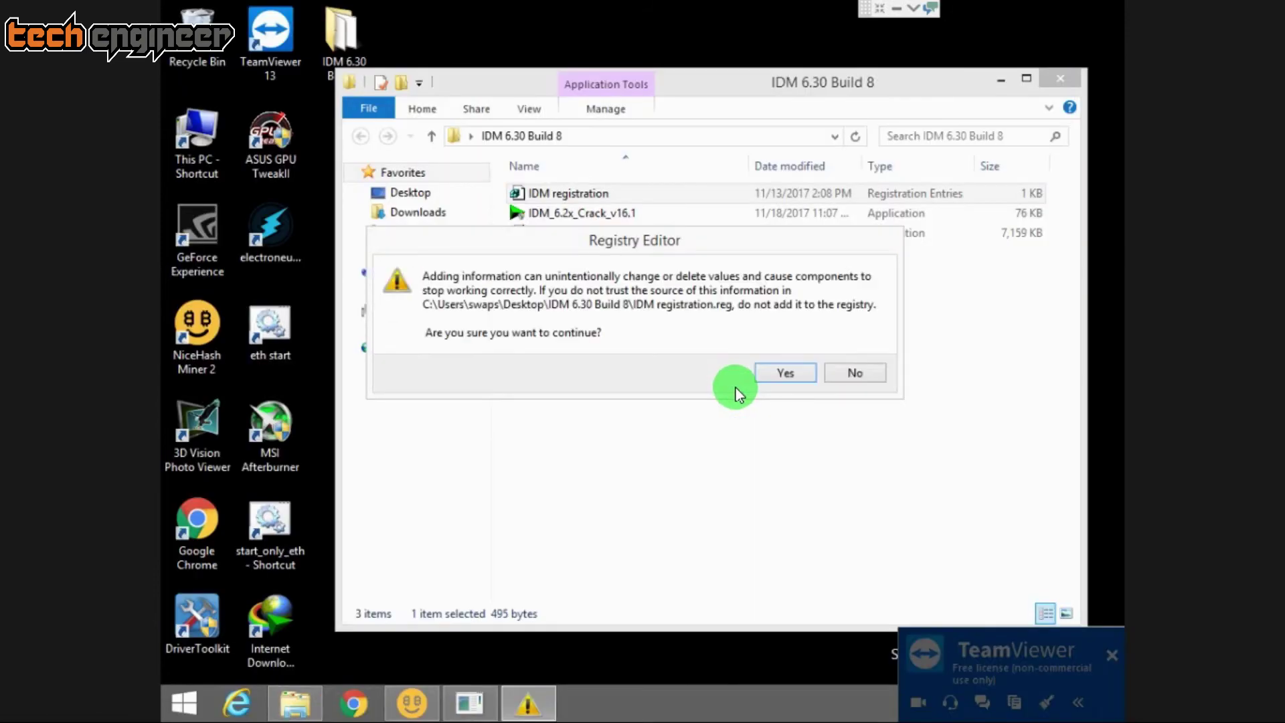
left_click_drag(746, 243, 786, 215)
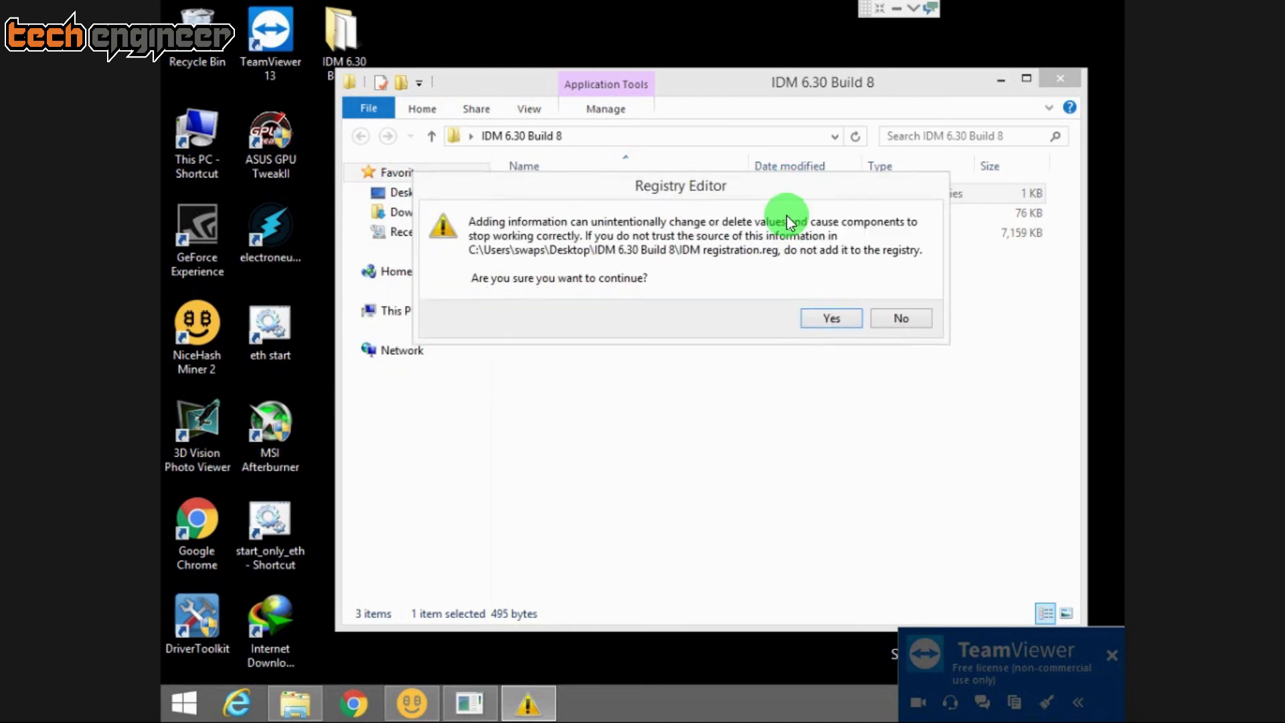
left_click(815, 316)
left_click(834, 349)
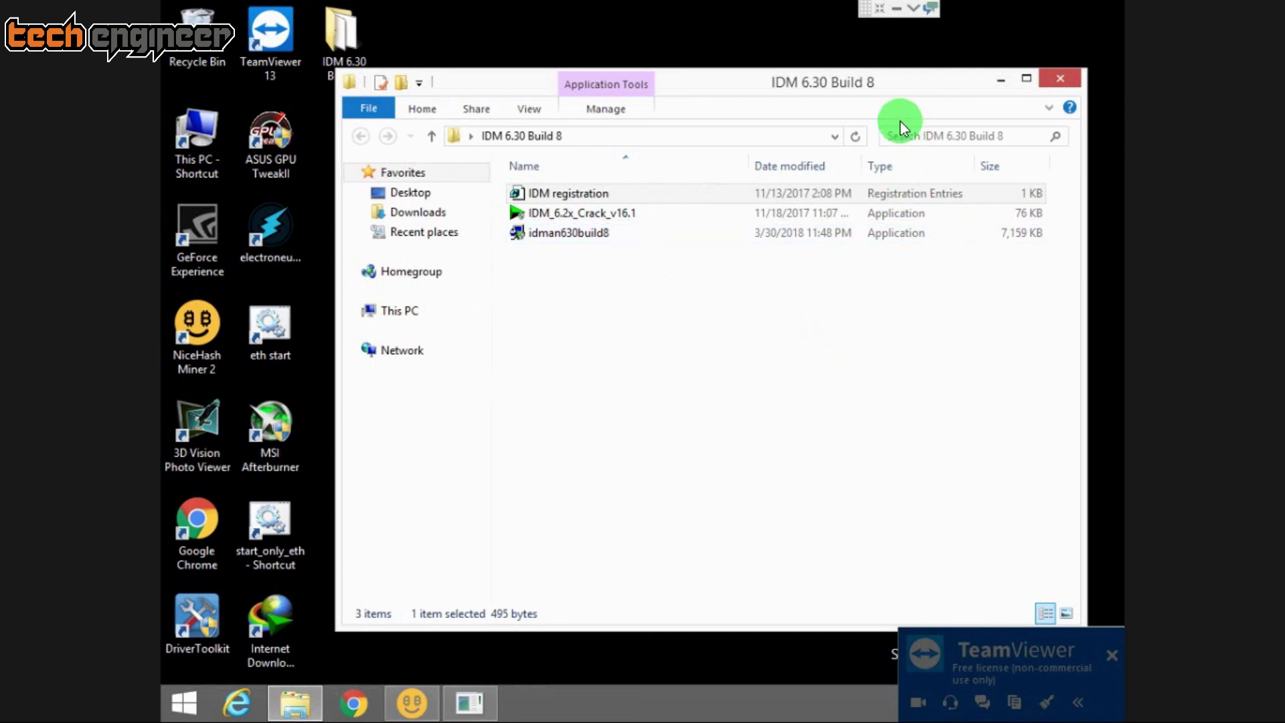
- Minimize the IDM 6.30 Build 8 folder window and refresh the desktop
left_click_drag(923, 81, 1006, 113)
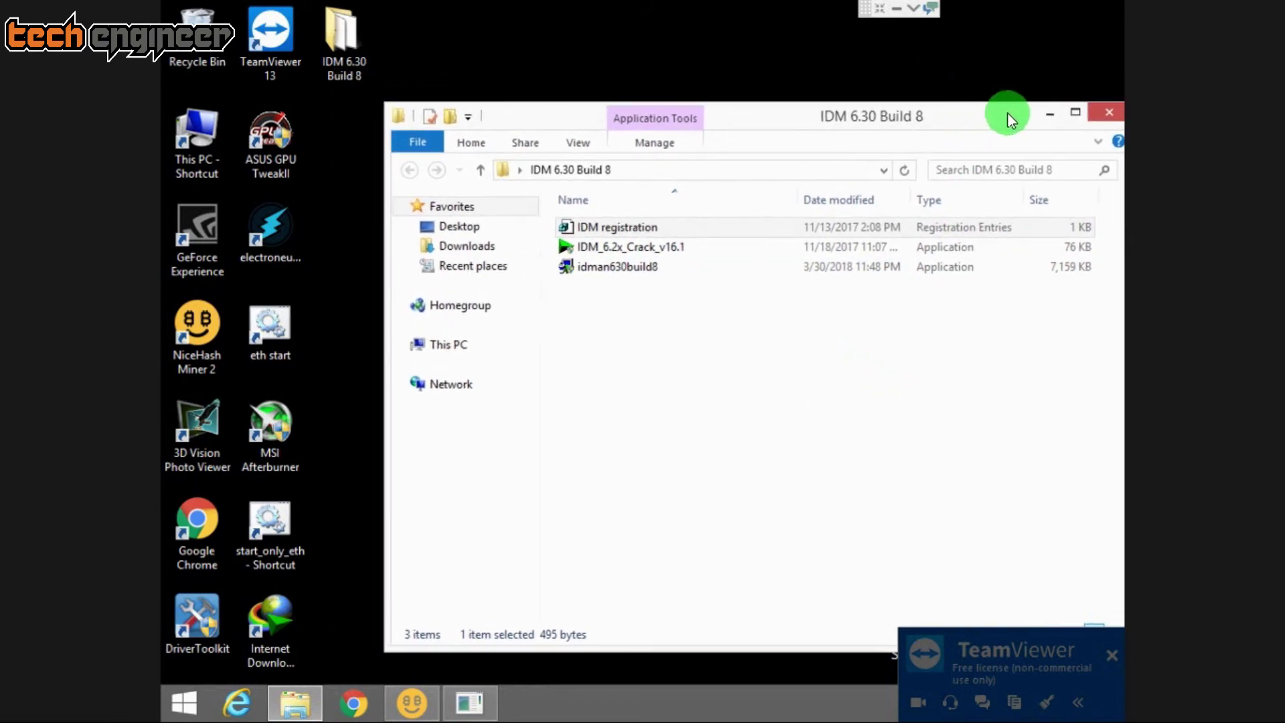
left_click(1042, 113)
right_click(891, 130)
left_click(934, 187)
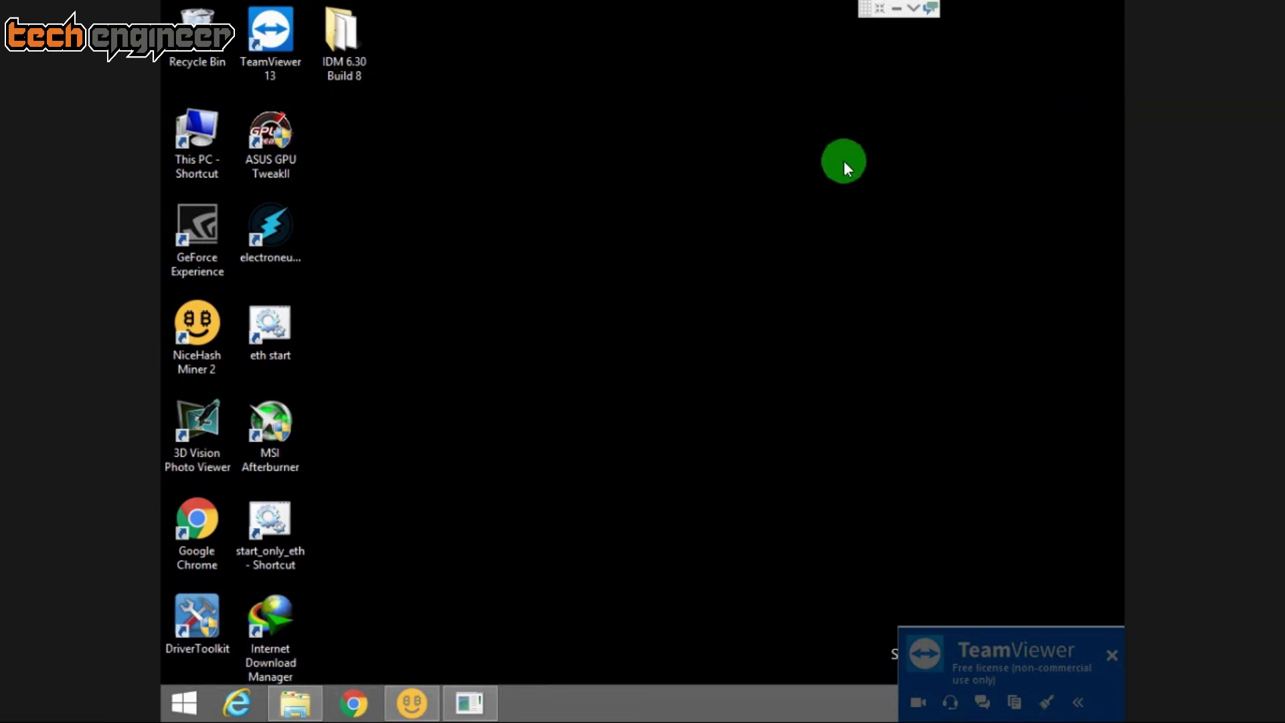
right_click(844, 161)
left_click(870, 218)
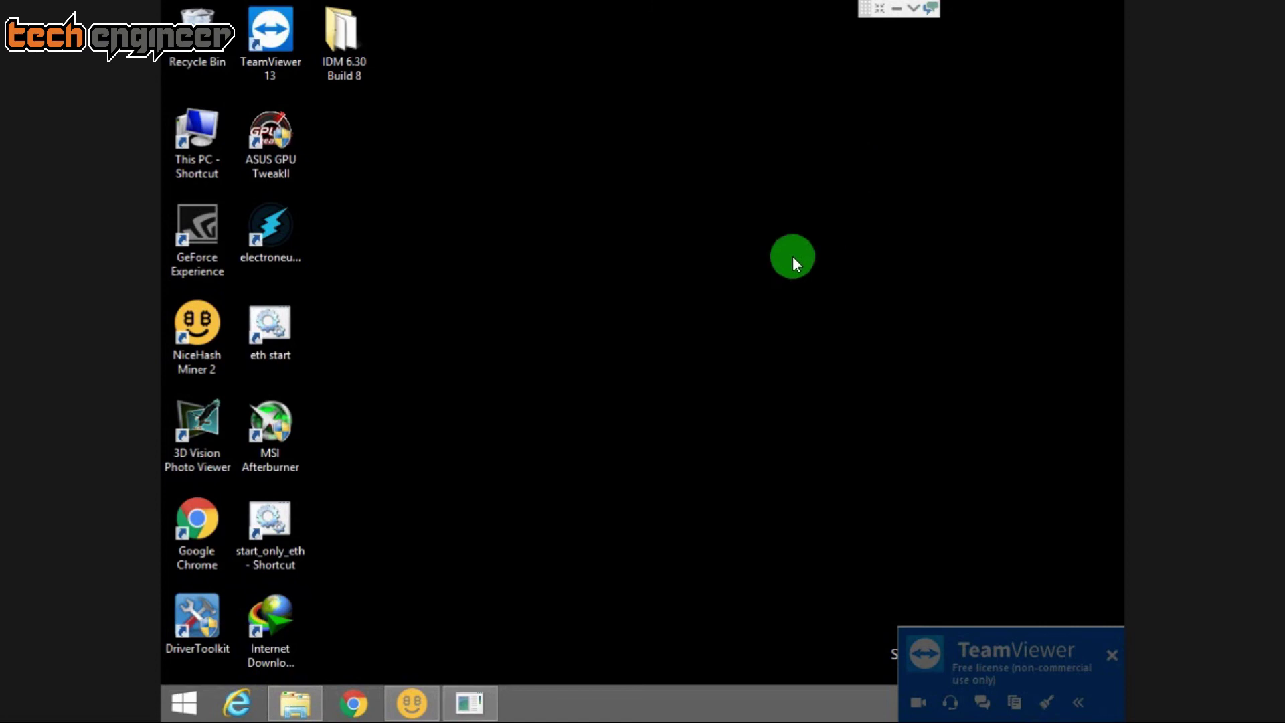
- Launch Internet Download Manager from the desktop, view the next tips of the day and close the tip dialog
double_click(262, 615)
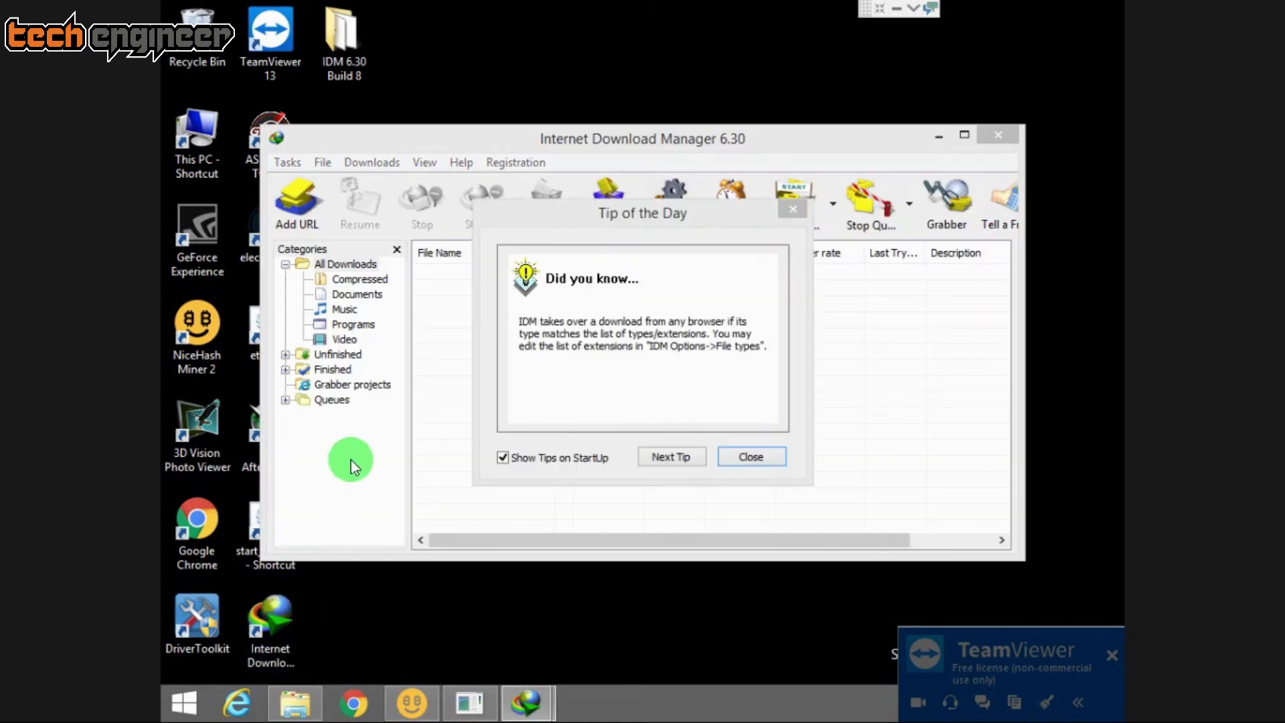
left_click_drag(660, 222, 675, 182)
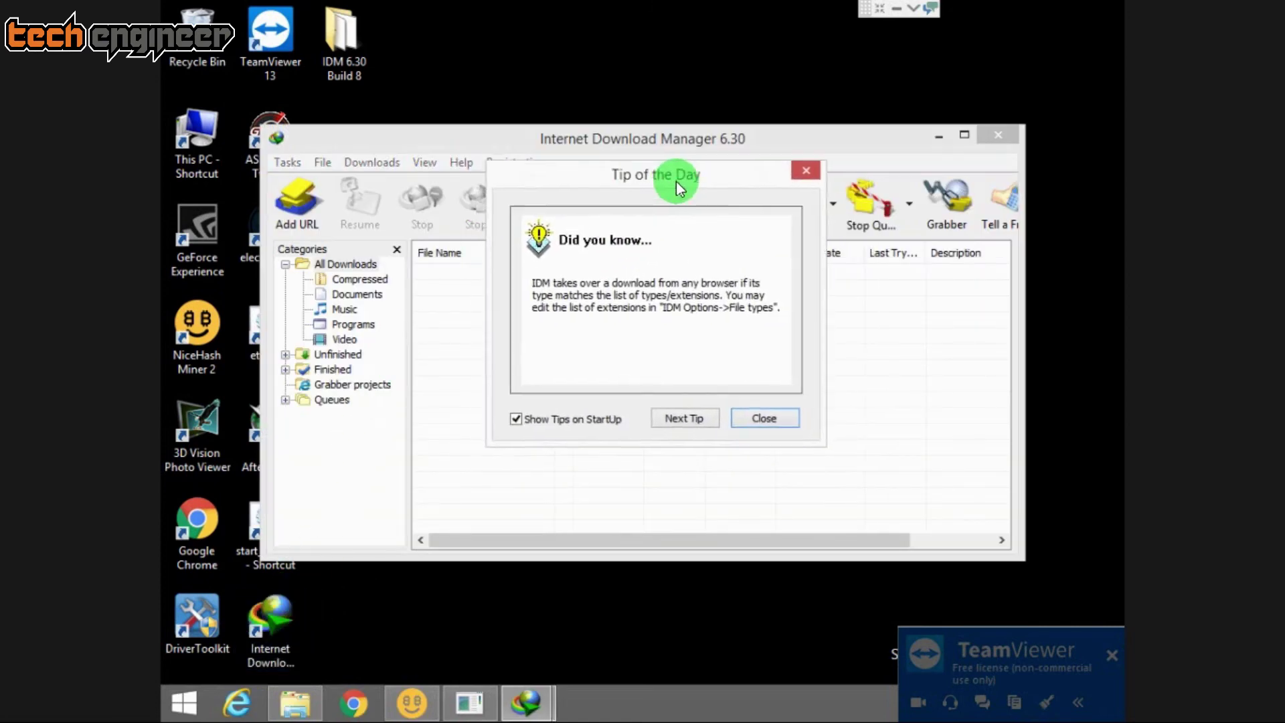
left_click(708, 419)
left_click(708, 419)
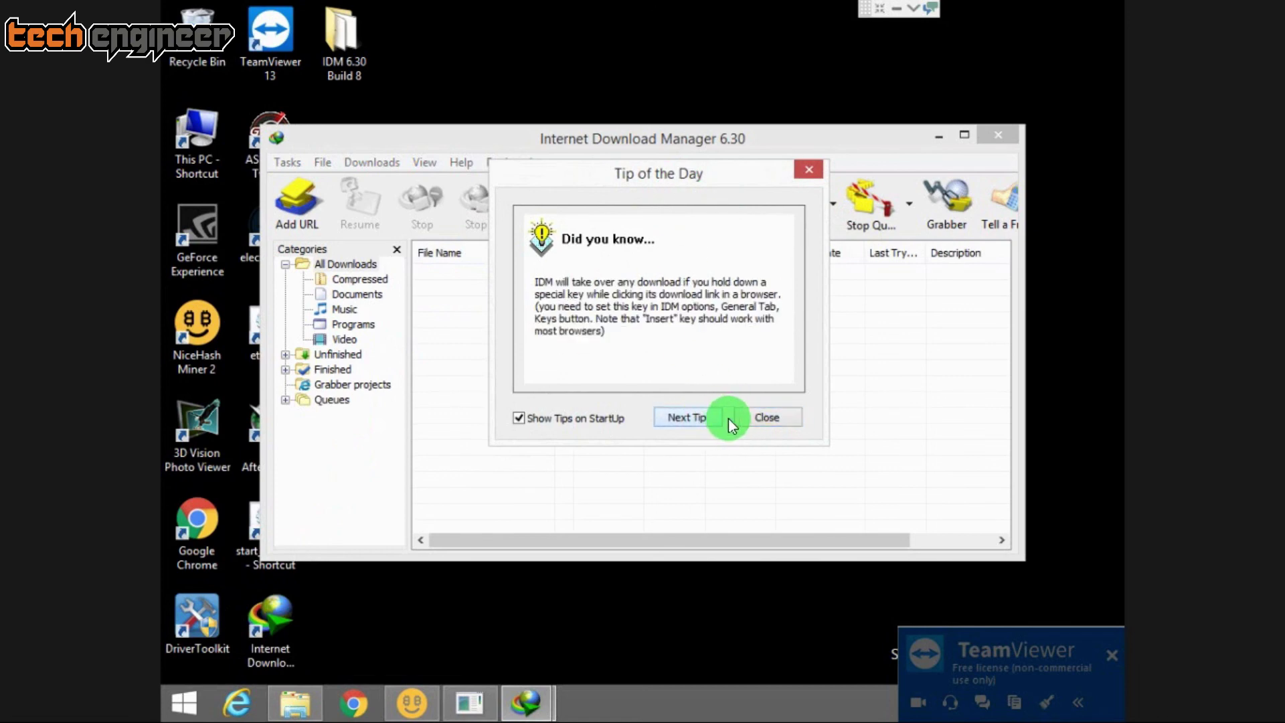
left_click(762, 415)
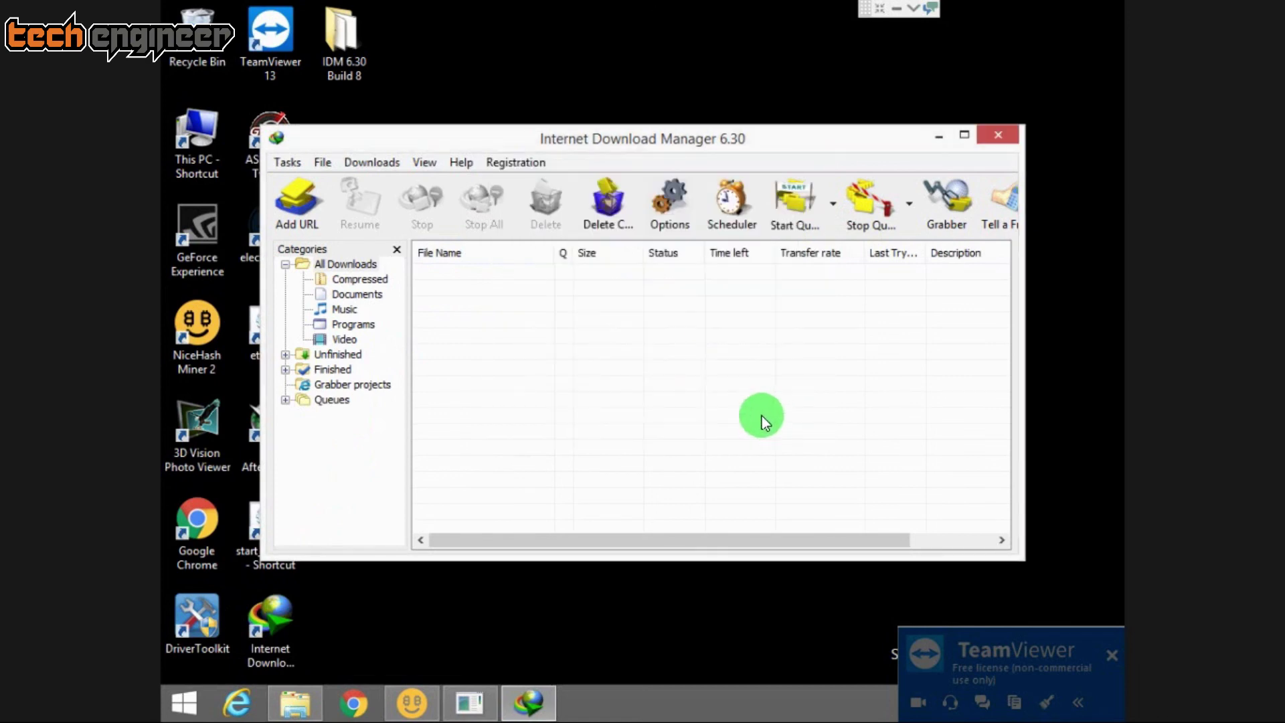
- Open the About information of Internet Download Manager and check the version and licence details
left_click(522, 158)
mouse_move(460, 162)
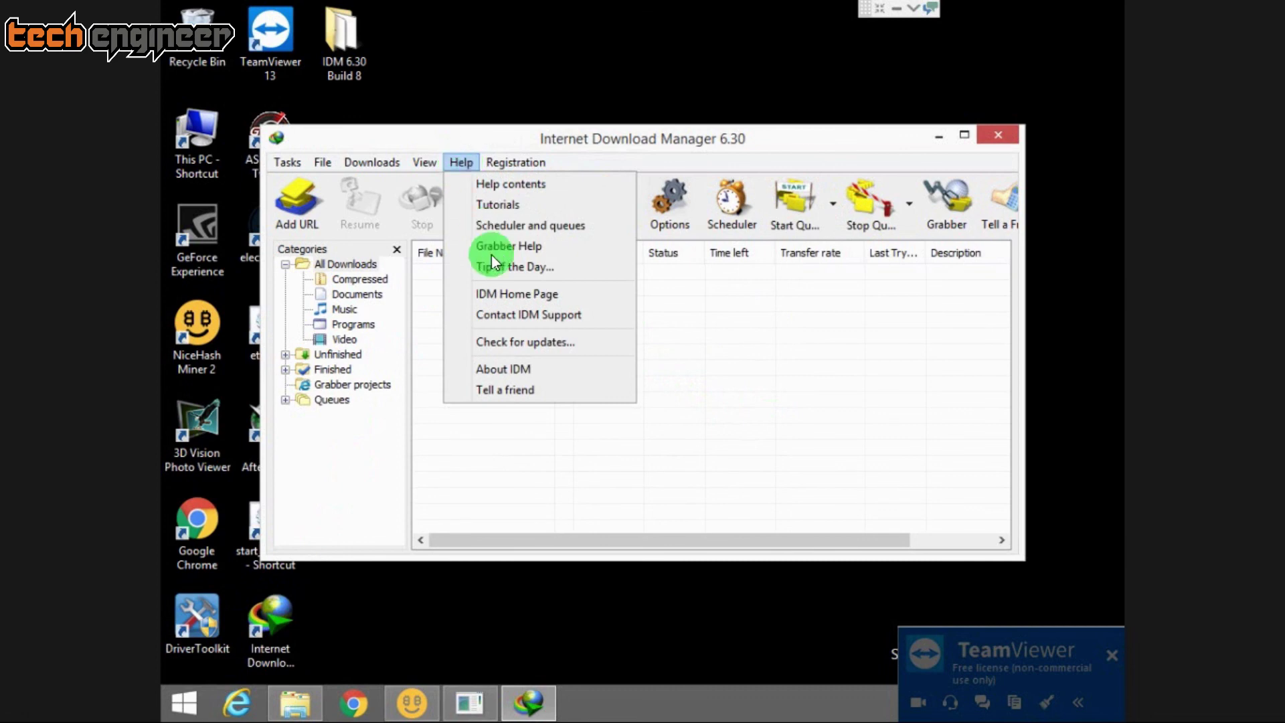
left_click(512, 370)
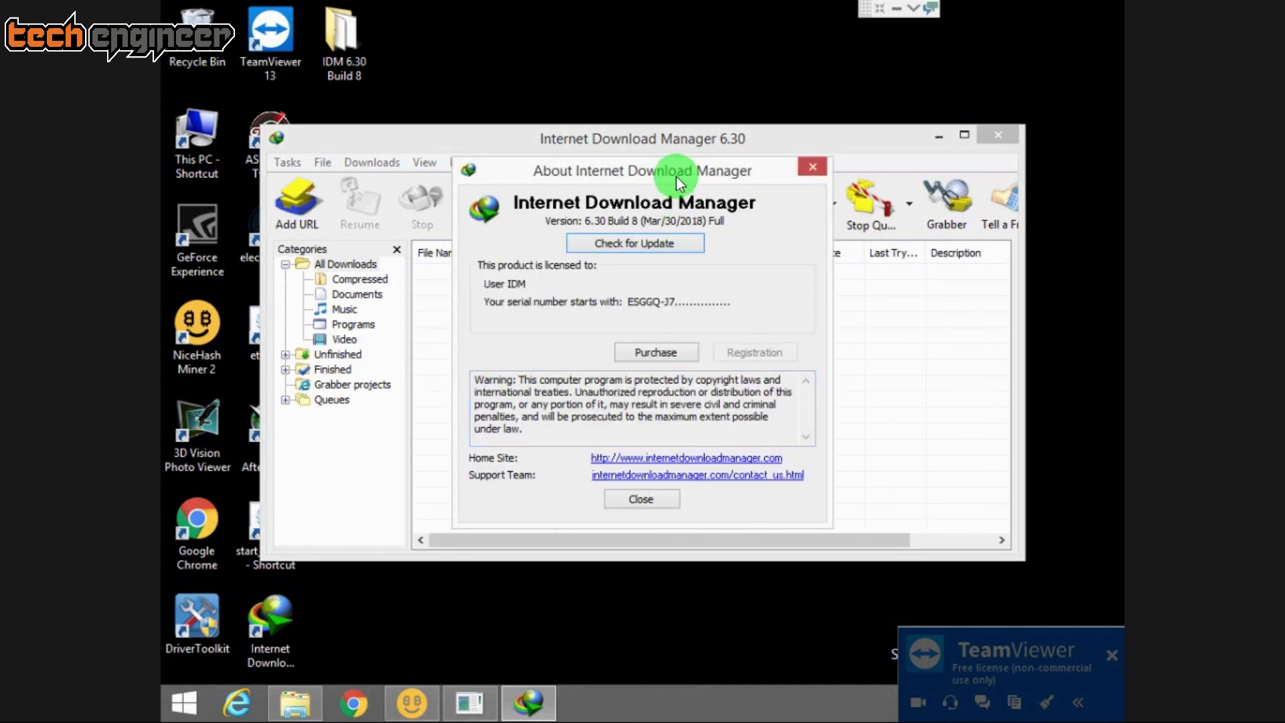
left_click_drag(680, 159, 674, 107)
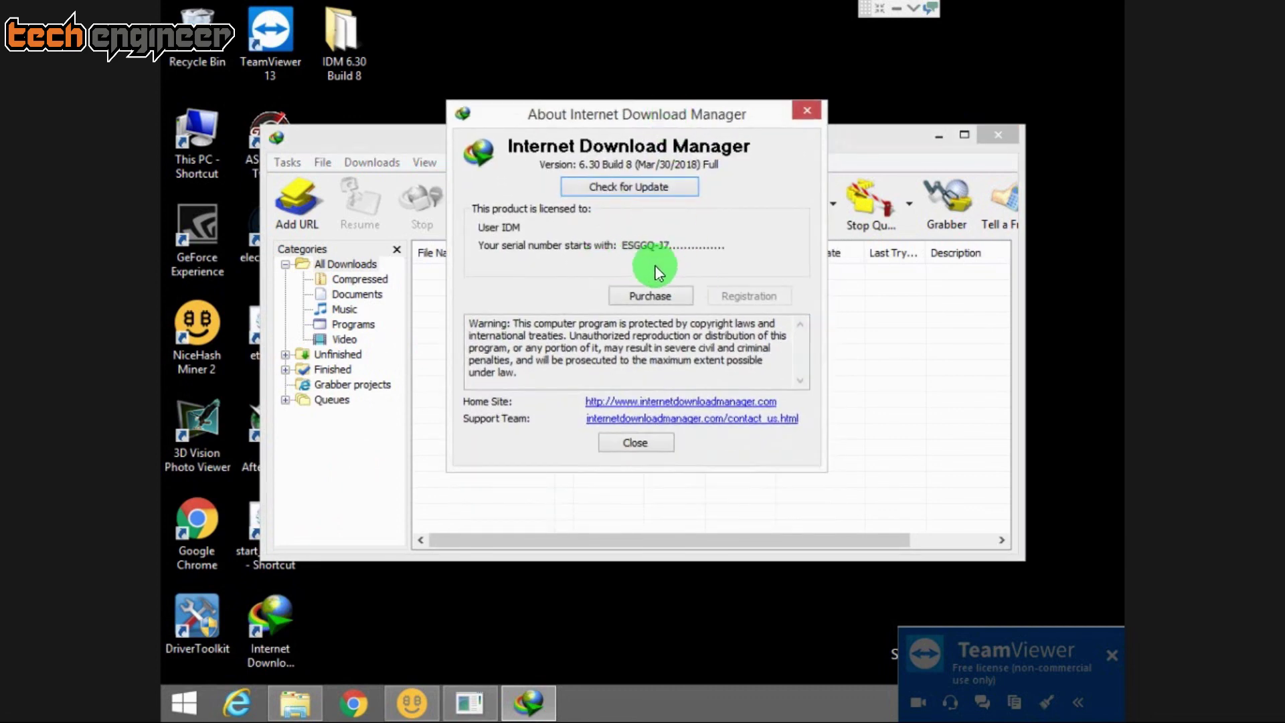